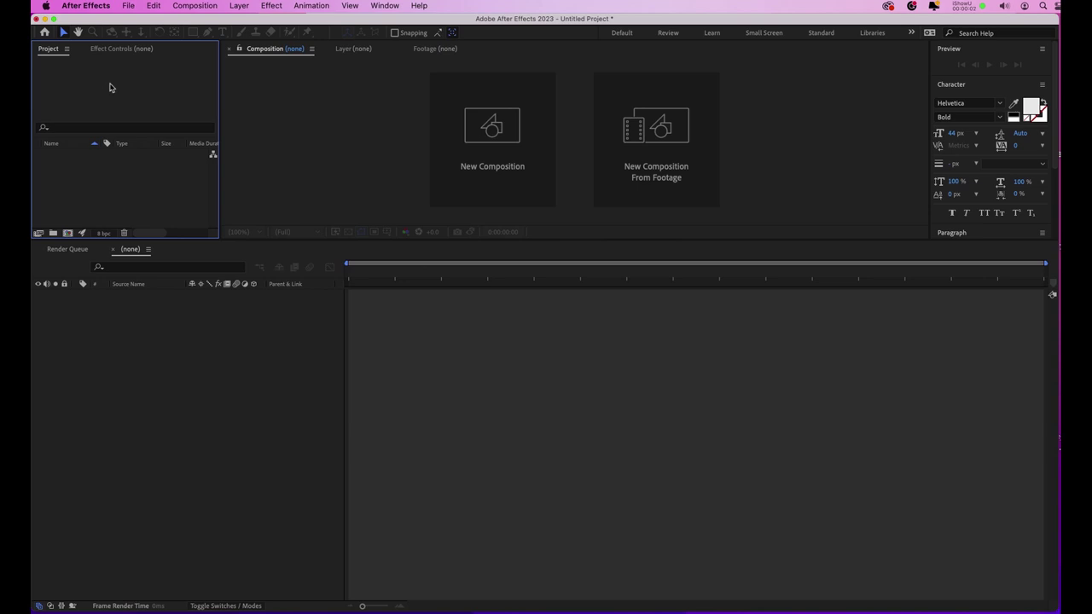
- Import the COLAVITA FILES folder into the project with Create Composition unchecked
{"action": "left_click", "coordinate": [129, 7]}
{"action": "mouse_move", "coordinate": [171, 178]}
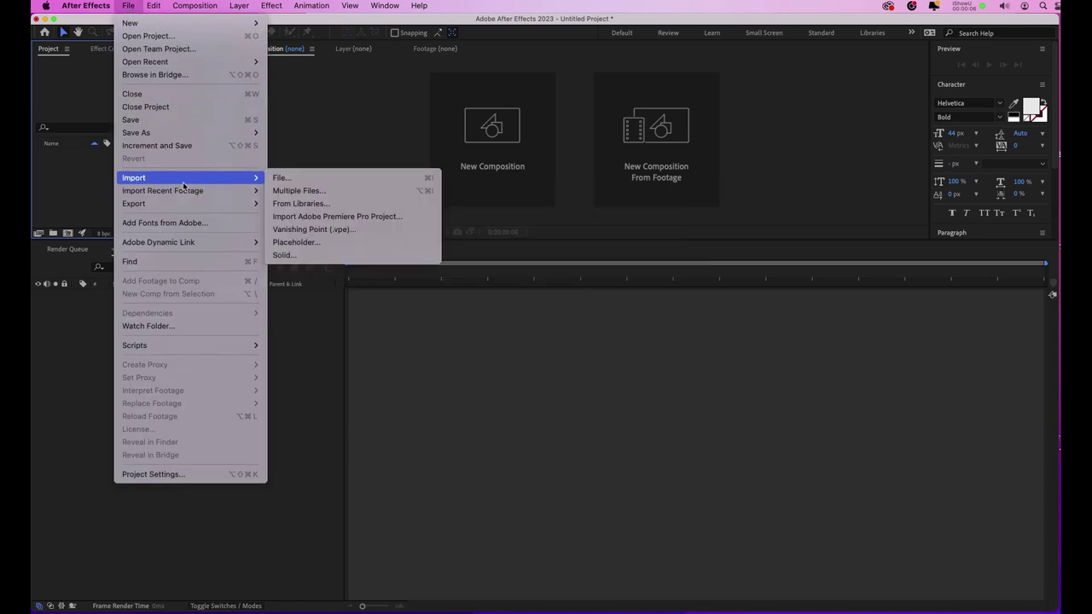
{"action": "left_click", "coordinate": [290, 177]}
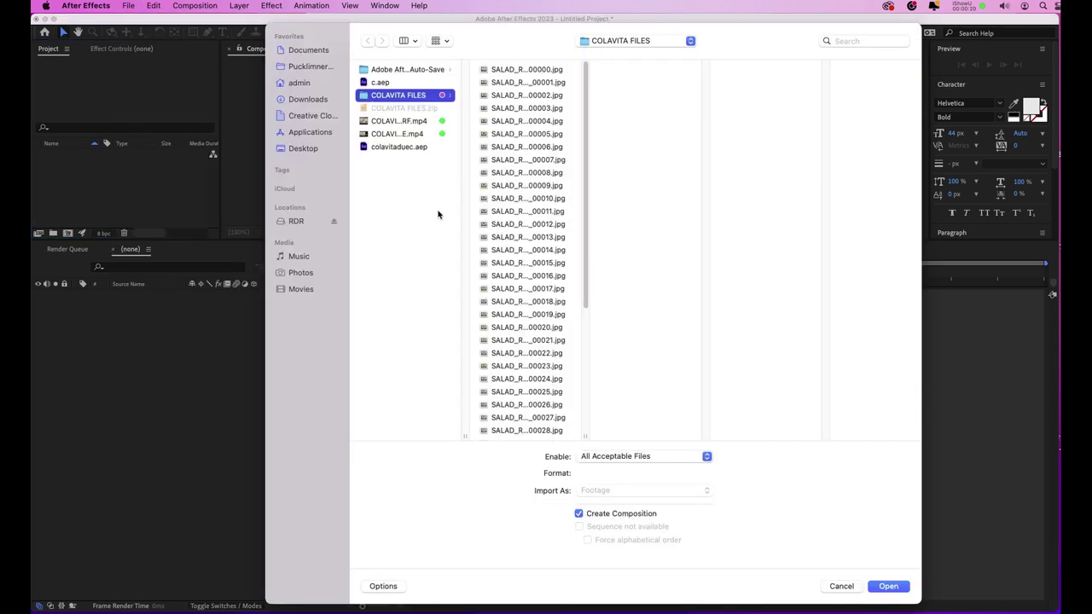
{"action": "left_click", "coordinate": [579, 513]}
{"action": "left_click", "coordinate": [887, 587]}
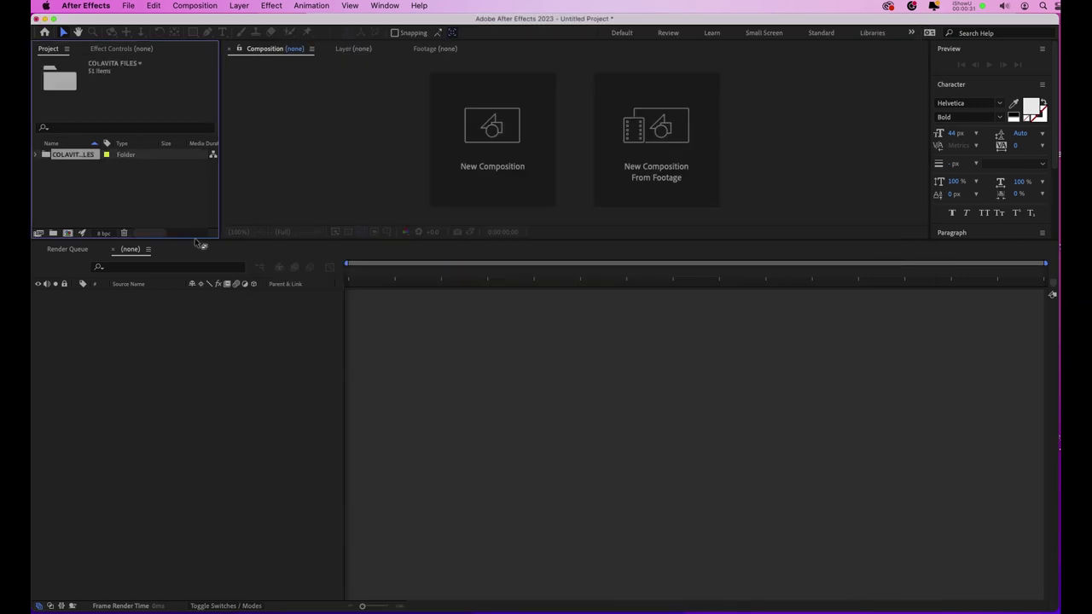
- Enlarge the Project panel and expand COLAVITA FILES to list its photos
{"action": "left_click", "coordinate": [37, 156]}
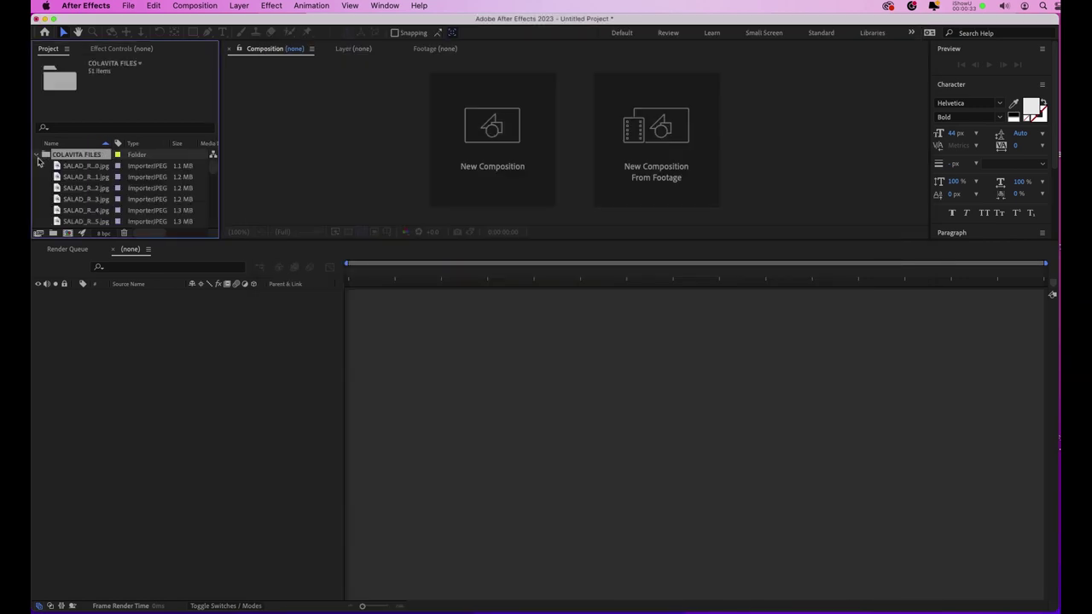
{"action": "left_click", "coordinate": [37, 155]}
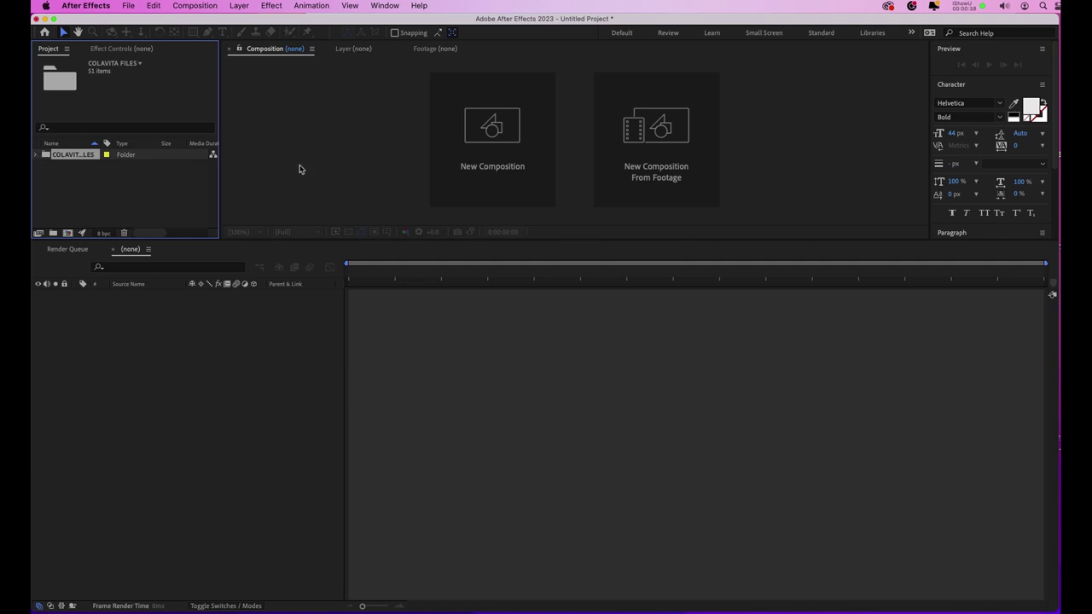
{"action": "left_click_drag", "start_coordinate": [394, 240], "coordinate": [394, 365]}
{"action": "left_click", "coordinate": [37, 155]}
- Select all the SALAD jpgs and drop them onto New Composition
{"action": "left_click", "coordinate": [88, 167]}
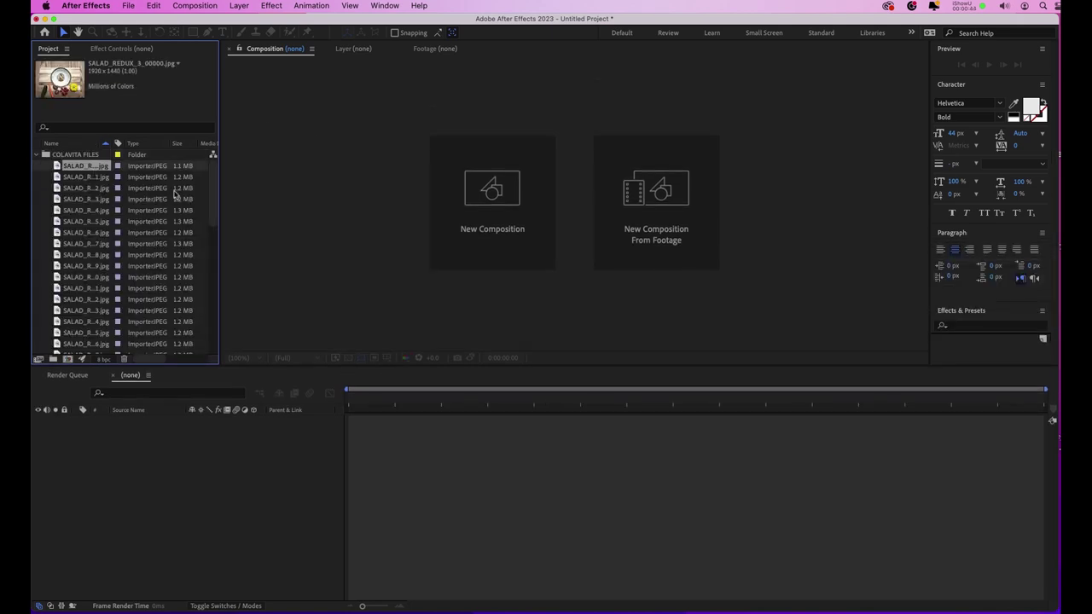
{"action": "left_click", "coordinate": [210, 311]}
{"action": "left_click", "coordinate": [209, 310]}
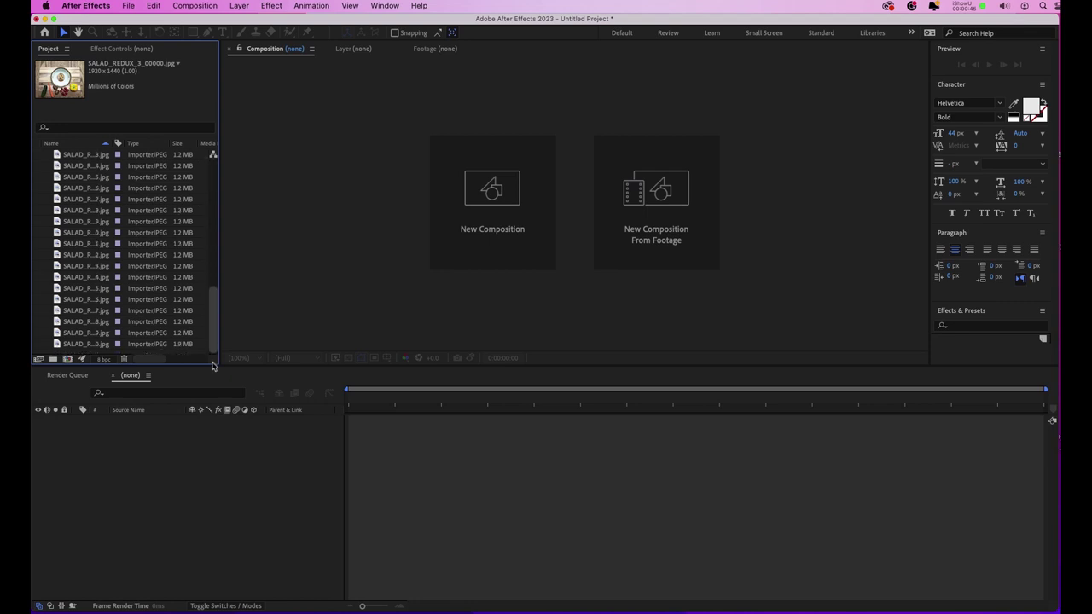
{"action": "key", "text": "super+a"}
{"action": "left_click_drag", "start_coordinate": [59, 158], "coordinate": [552, 206]}
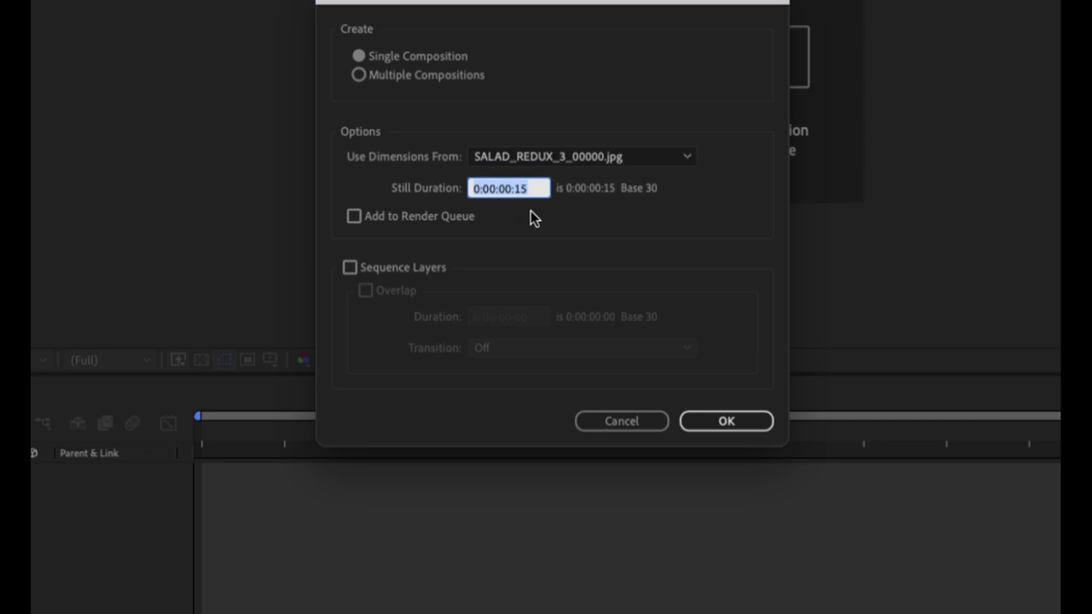
- Confirm a Single Composition with a 0:00:00:15 still duration for the salad photos
{"action": "left_click", "coordinate": [721, 420]}
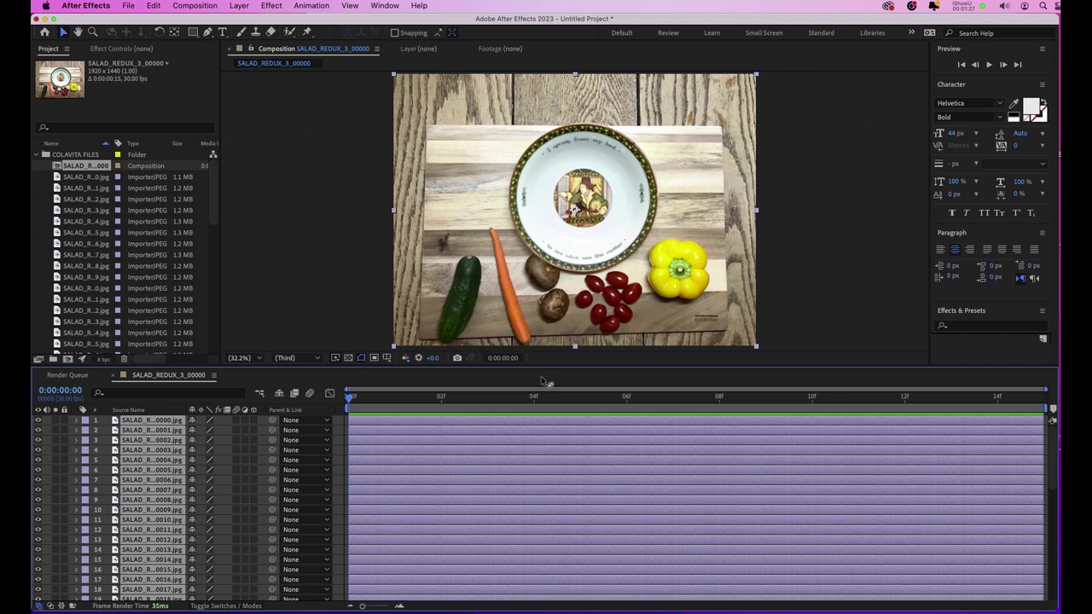
{"action": "key", "text": "super+k"}
- Set the composition duration to 0:01:00:00 and zoom the timeline out to the full minute
{"action": "left_click", "coordinate": [686, 418]}
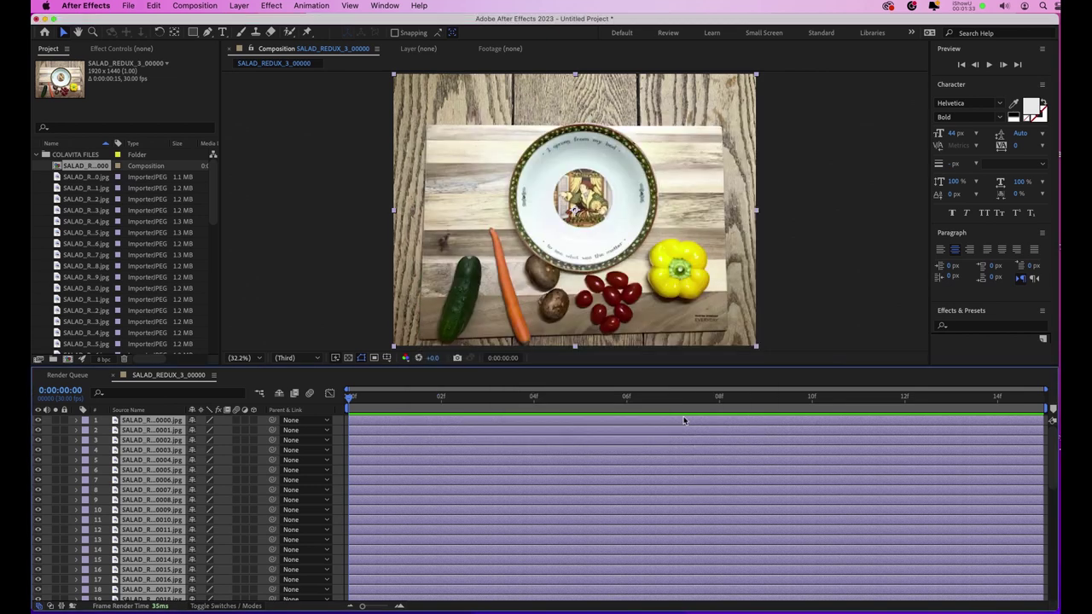
{"action": "left_click", "coordinate": [197, 6]}
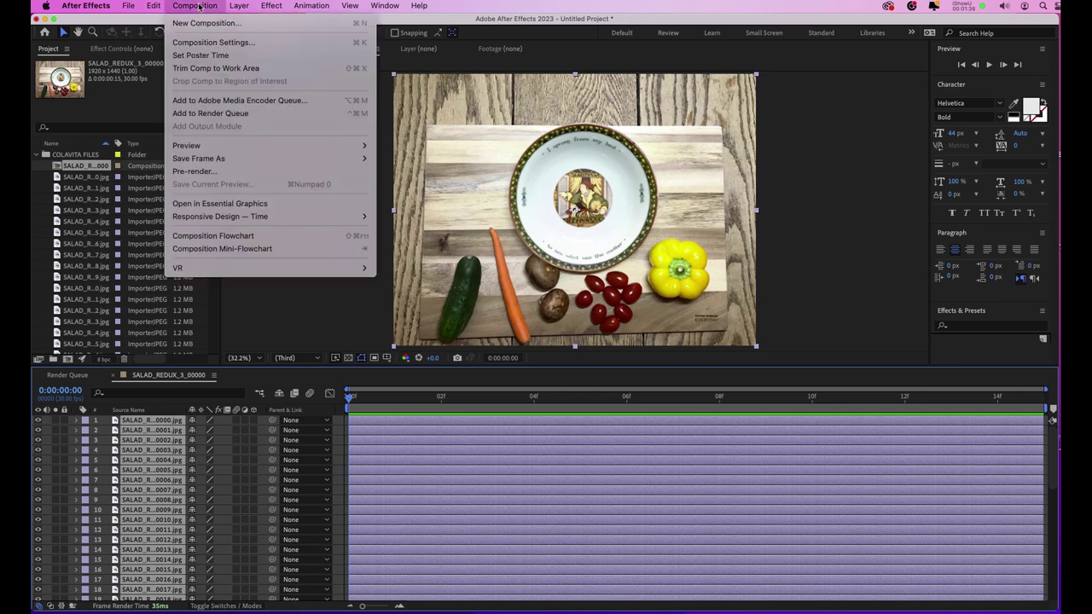
{"action": "left_click", "coordinate": [213, 43]}
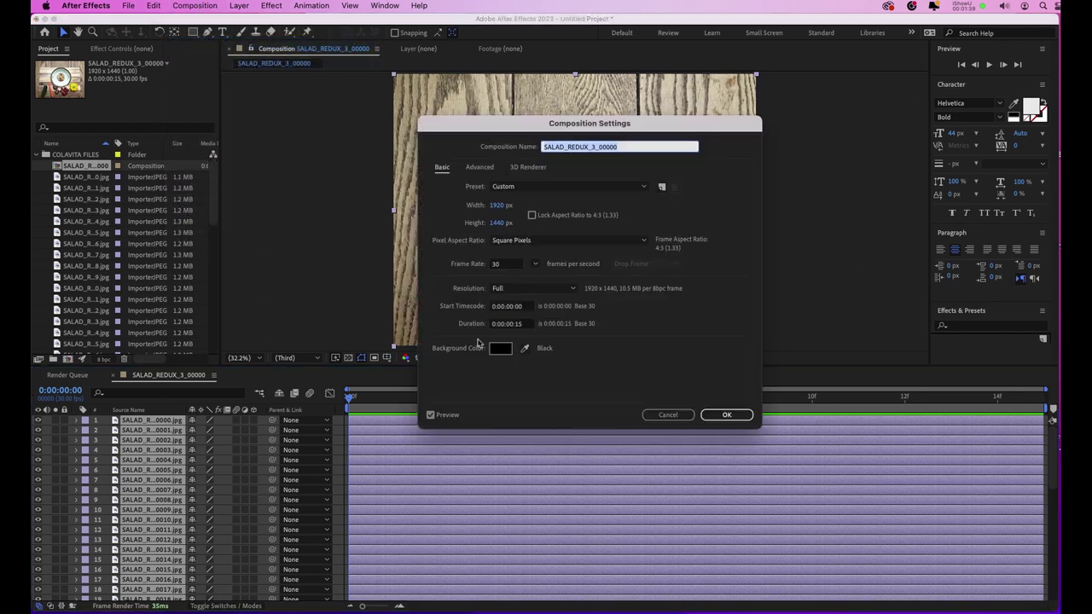
{"action": "left_click", "coordinate": [515, 324]}
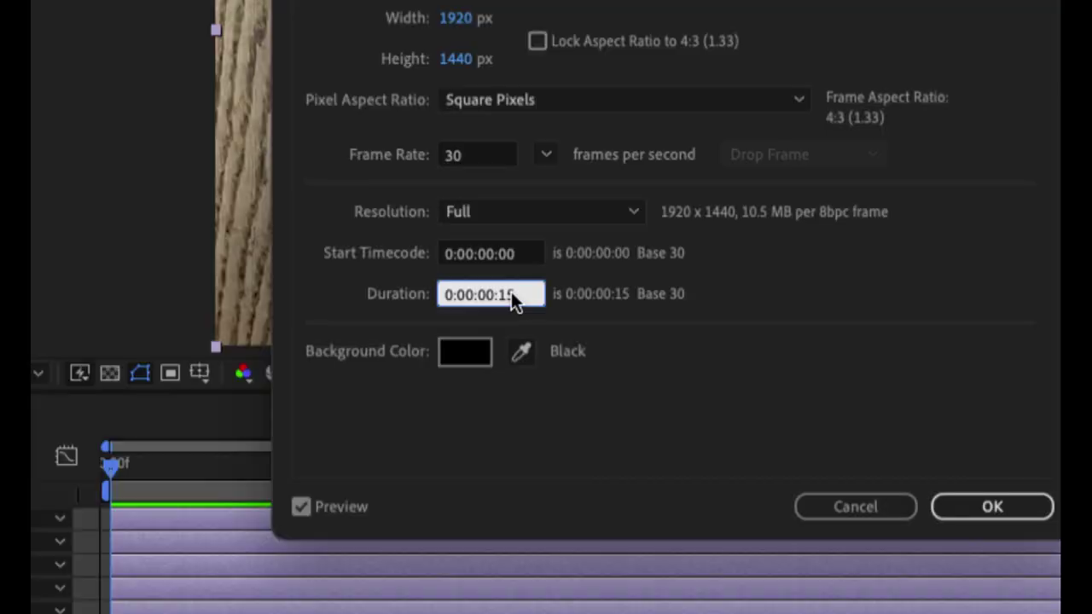
{"action": "type", "text": "10000"}
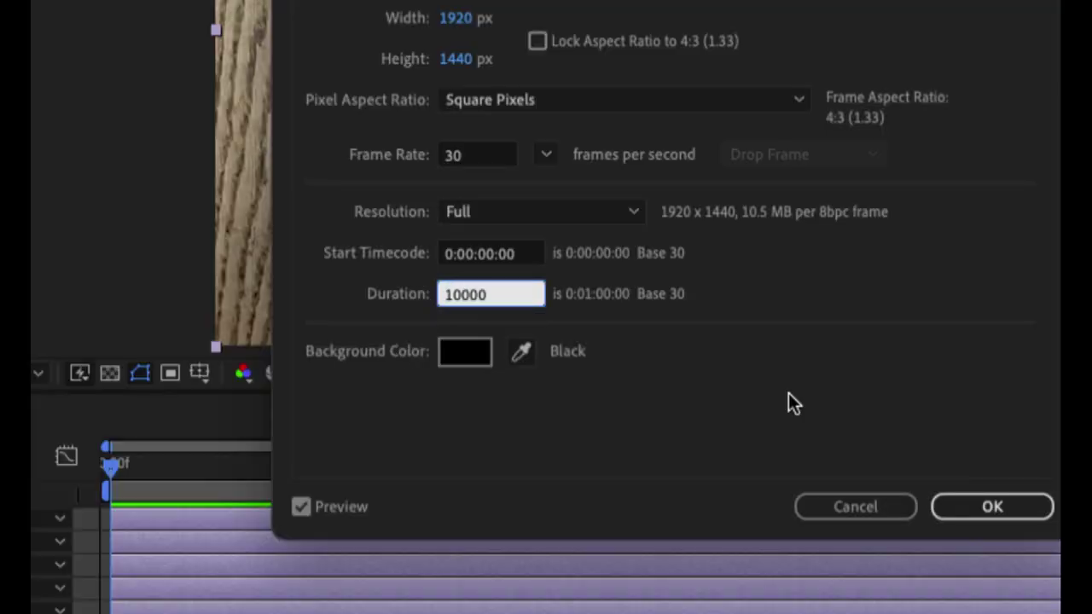
{"action": "left_click", "coordinate": [952, 504]}
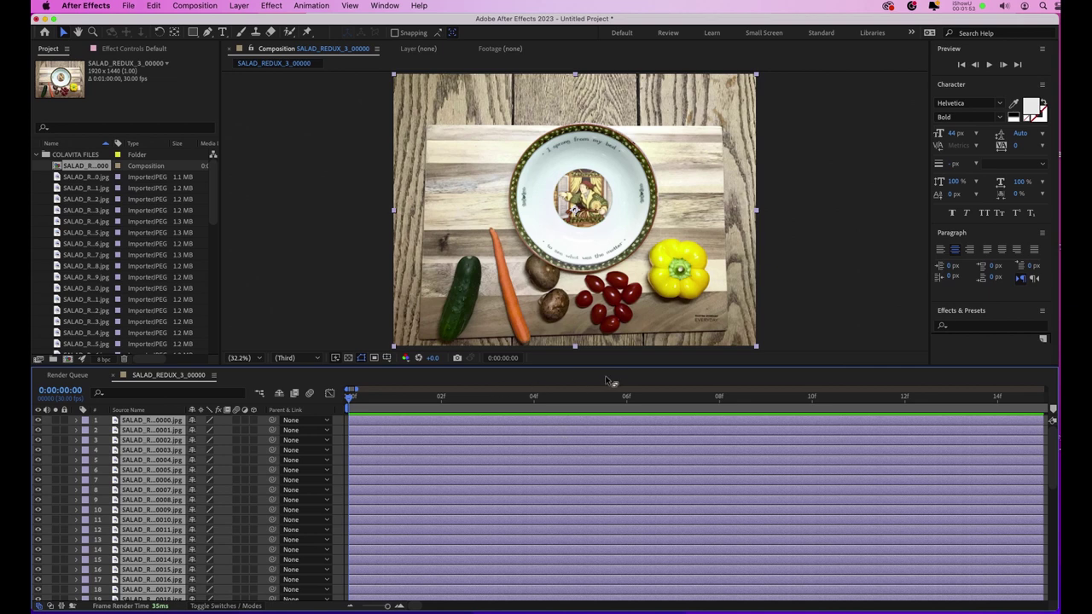
{"action": "key", "text": "semicolon"}
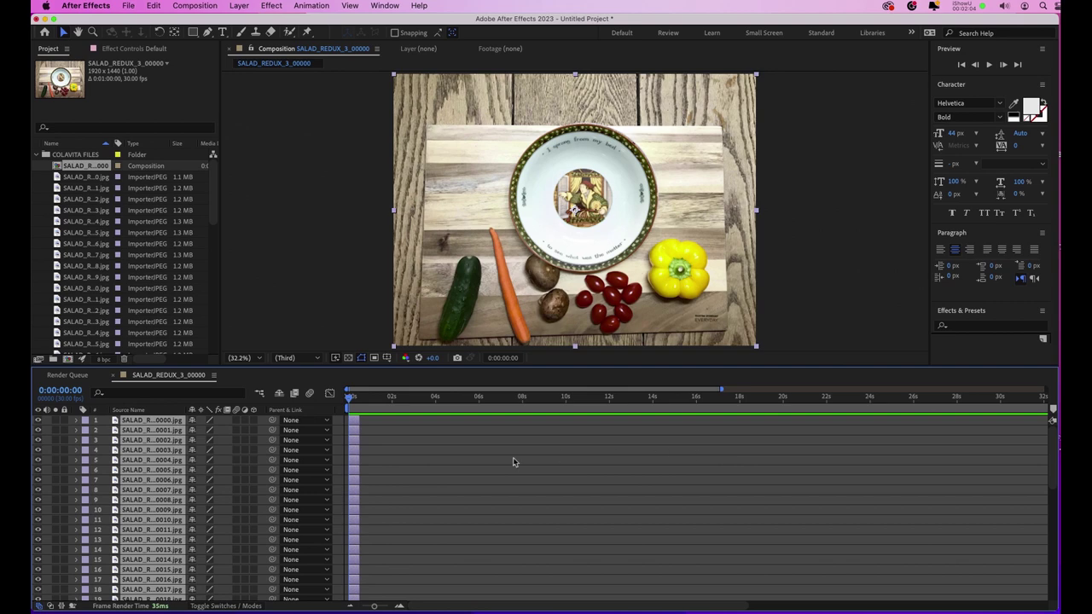
- Enlarge the timeline and select all the salad photo layers
{"action": "left_click_drag", "start_coordinate": [585, 370], "coordinate": [585, 224]}
{"action": "left_click", "coordinate": [589, 281]}
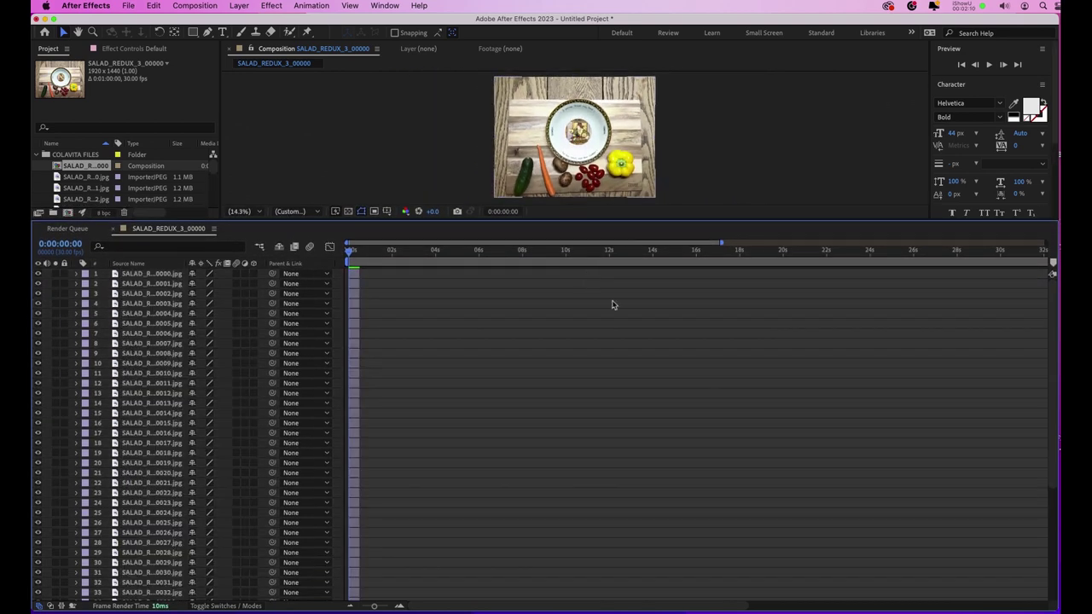
{"action": "left_click", "coordinate": [159, 275]}
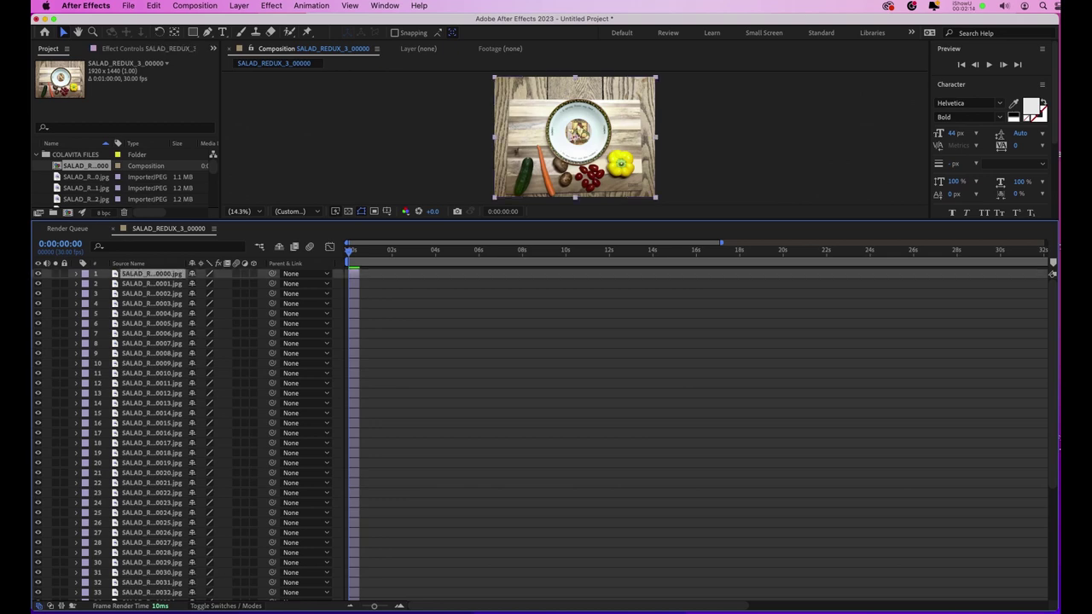
{"action": "scroll", "coordinate": [1052, 541], "scroll_direction": "down", "scroll_amount": 6}
{"action": "mouse_move", "coordinate": [128, 604]}
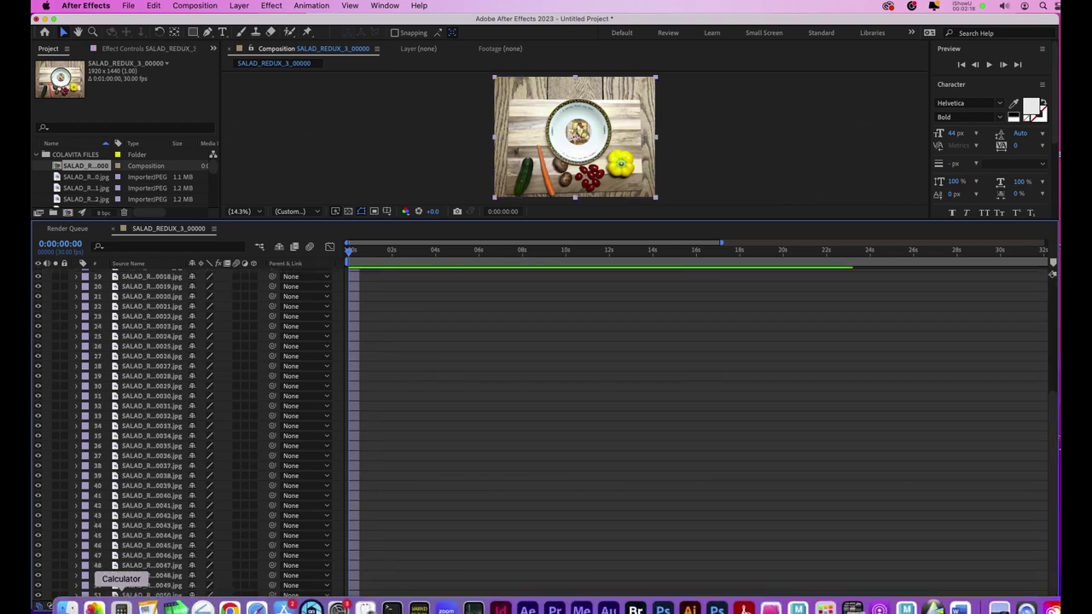
{"action": "key", "text": "super+a"}
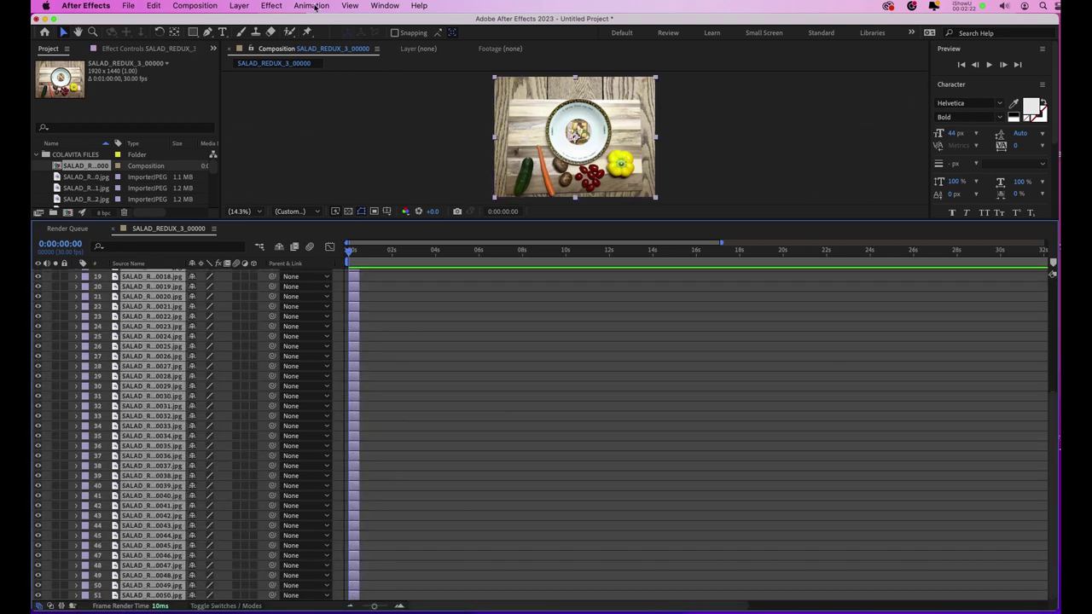
- Sequence the layers end to end, preview the playback, and deselect them
{"action": "left_click", "coordinate": [312, 6]}
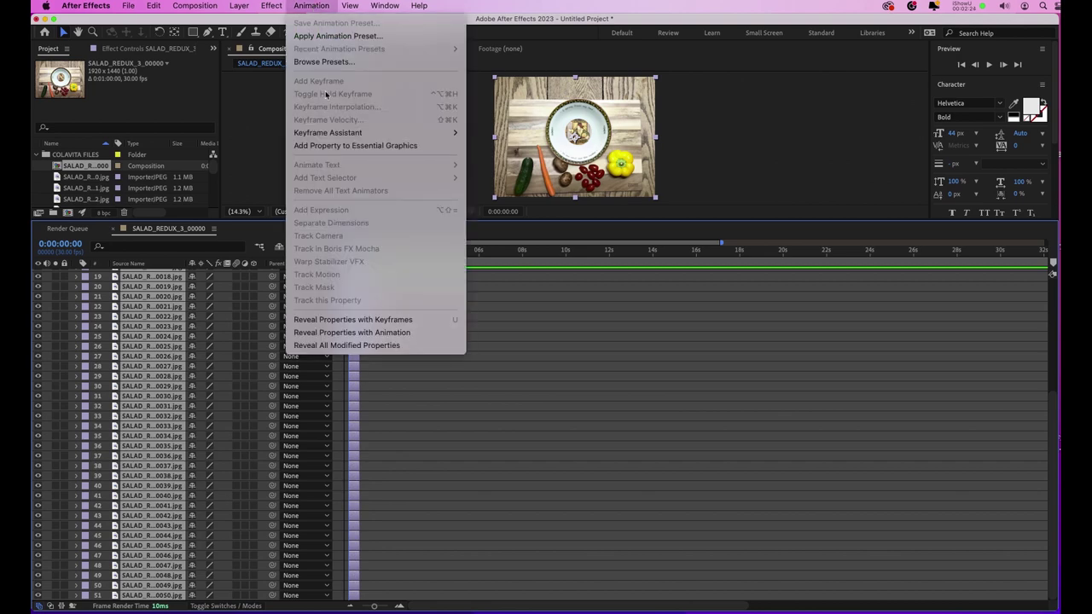
{"action": "mouse_move", "coordinate": [345, 134]}
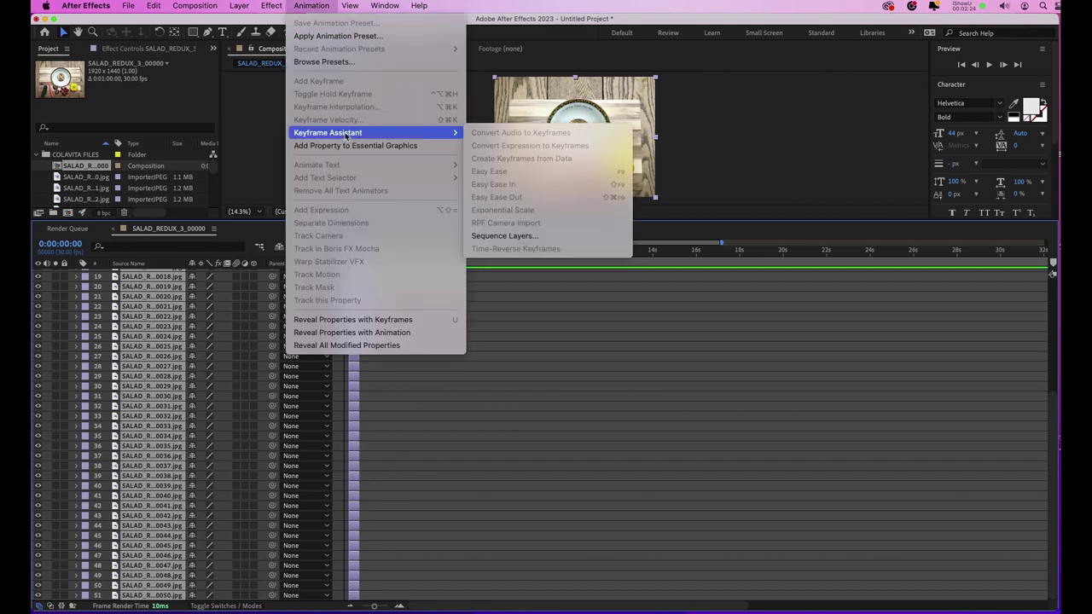
{"action": "left_click", "coordinate": [509, 236]}
{"action": "left_click", "coordinate": [669, 365]}
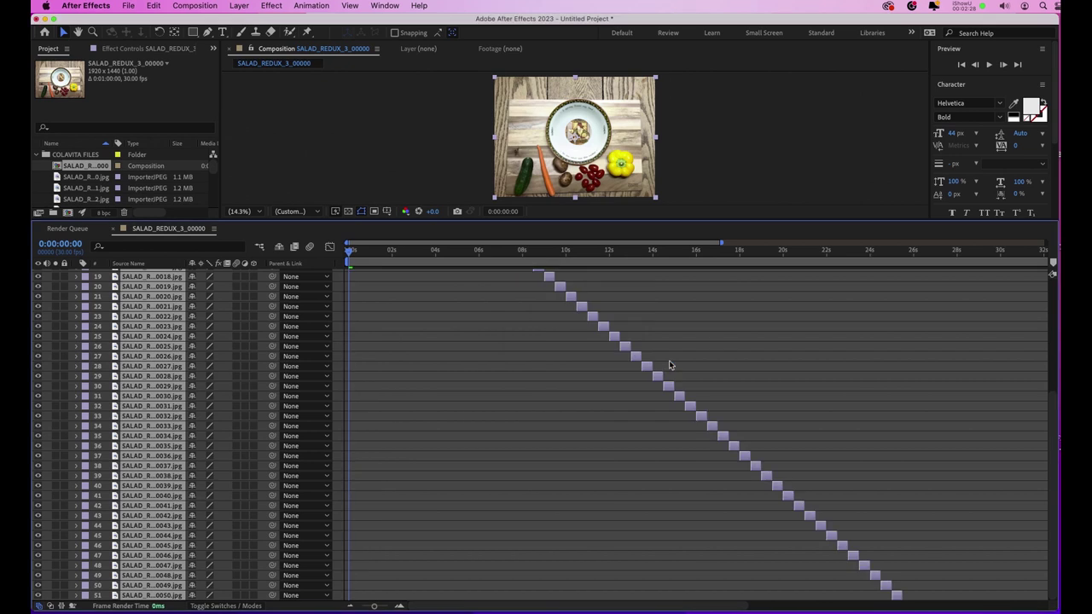
{"action": "key", "text": "space"}
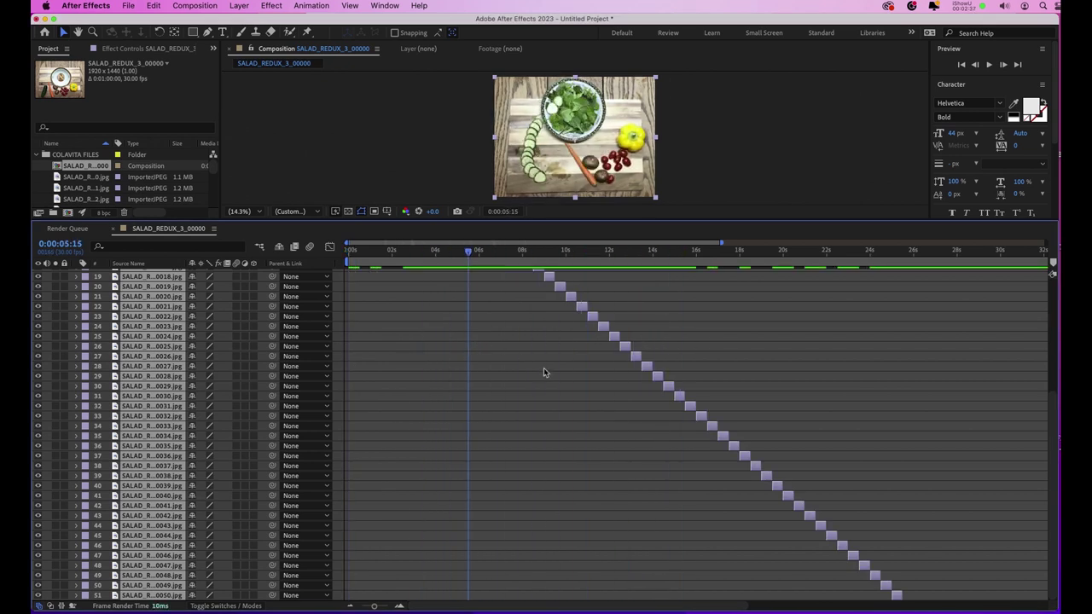
{"action": "left_click", "coordinate": [512, 372]}
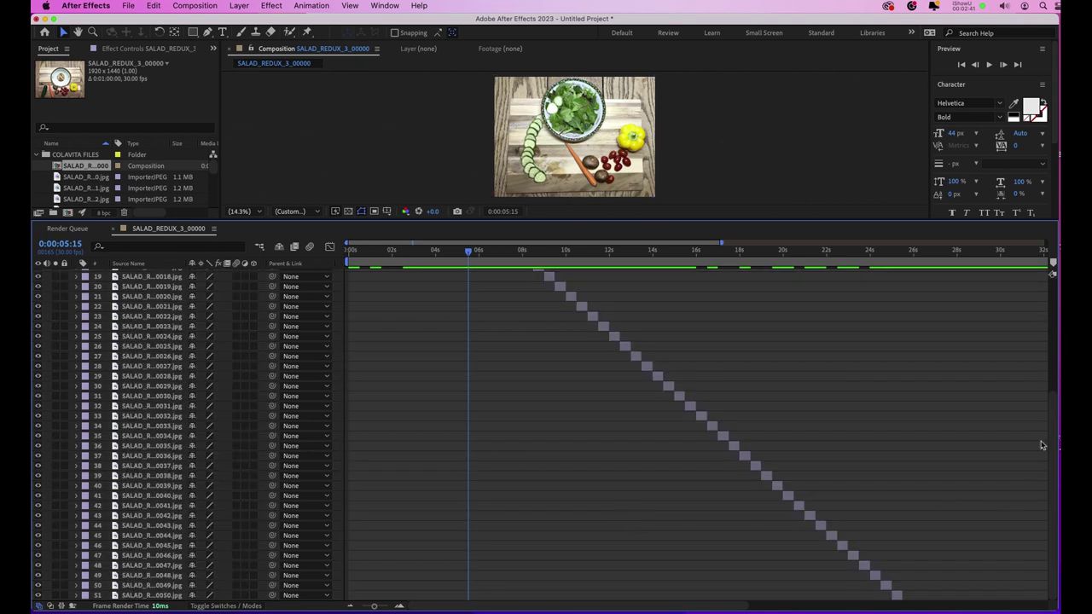
- Move the playhead to layer 51's in point at 0:00:25:14 and select all photo layers
{"action": "left_click", "coordinate": [130, 595]}
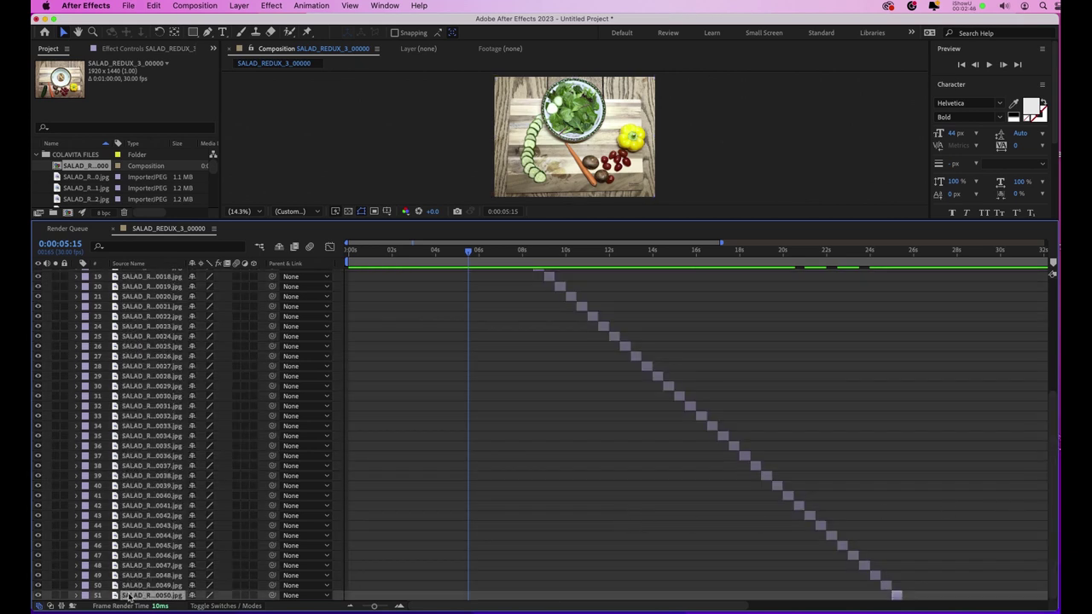
{"action": "key", "text": "i"}
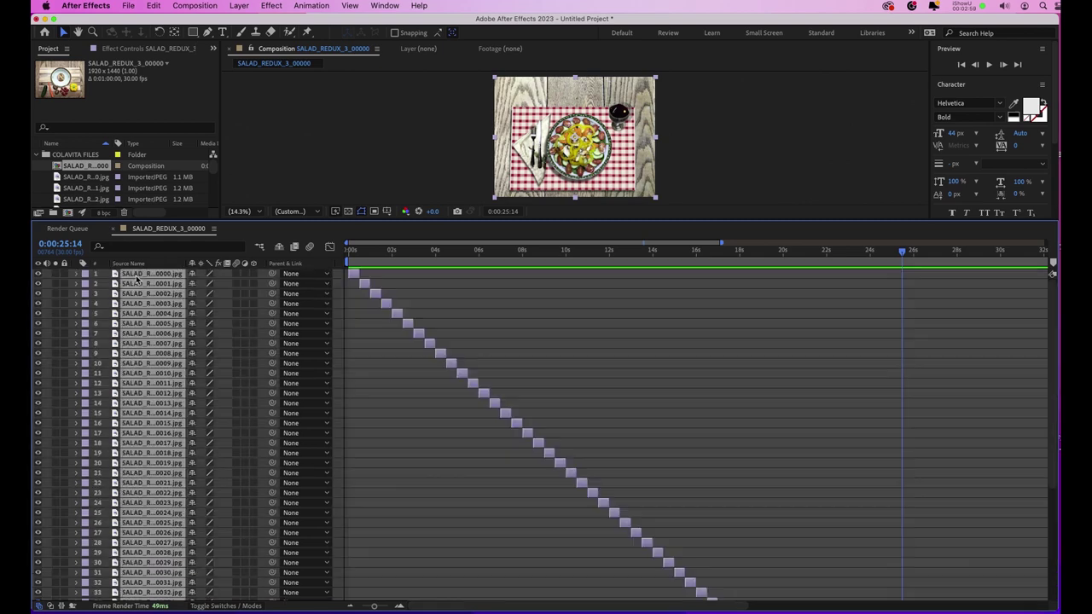
{"action": "scroll", "coordinate": [1045, 546], "scroll_direction": "up", "scroll_amount": 10}
{"action": "key", "text": "super+a"}
{"action": "left_click", "coordinate": [239, 6]}
- Pre-compose the photo layers as COLAVIT-1 and trim its out point to 0:00:25:14
{"action": "left_click", "coordinate": [255, 410]}
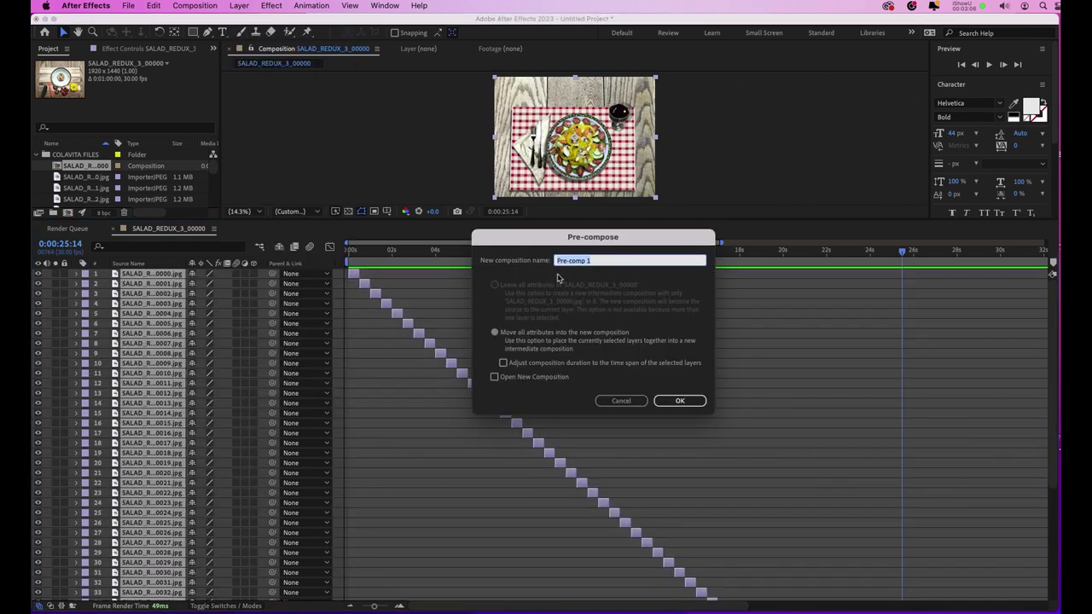
{"action": "type", "text": "COLAVIT-1"}
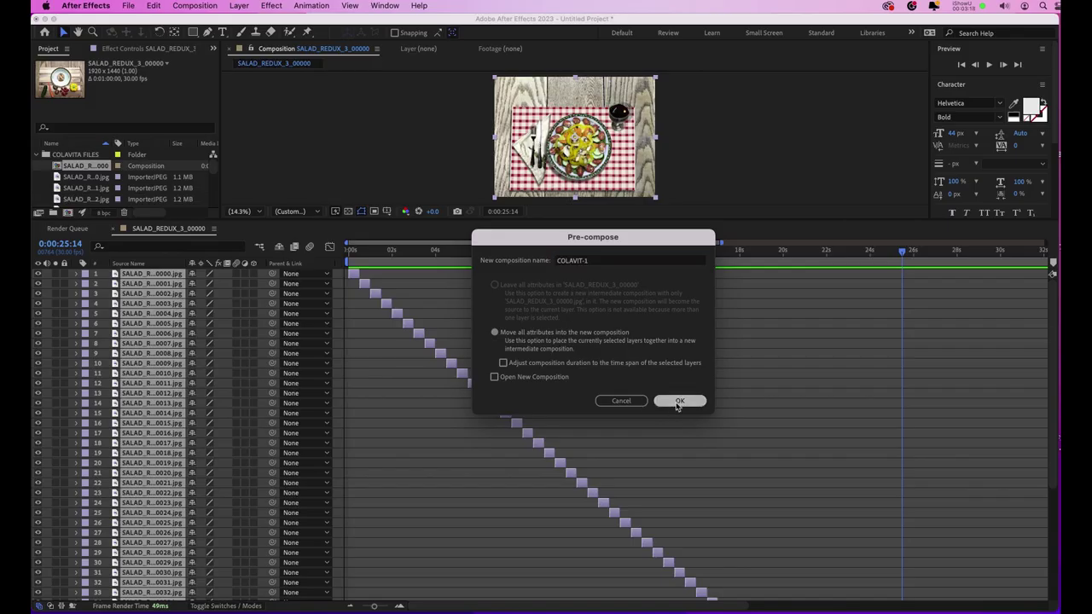
{"action": "left_click", "coordinate": [833, 439]}
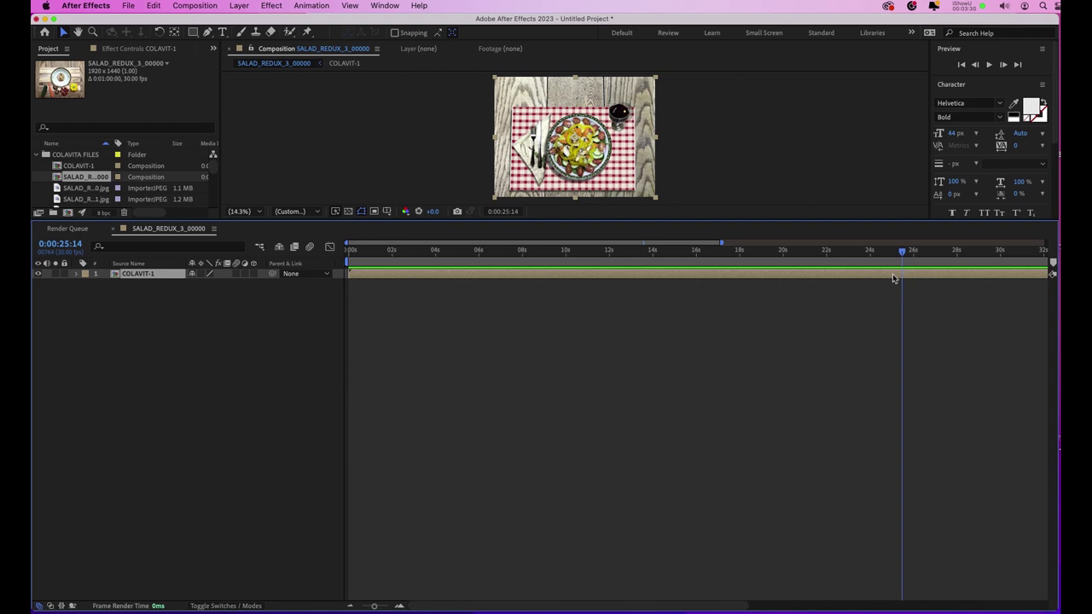
{"action": "key", "text": "alt+]"}
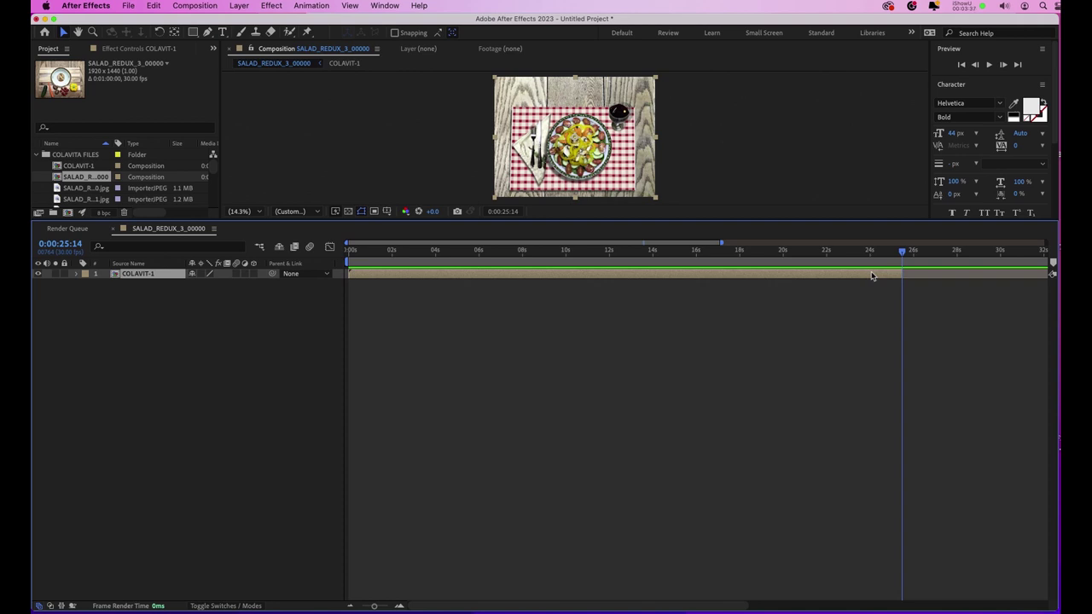
{"action": "right_click", "coordinate": [482, 273]}
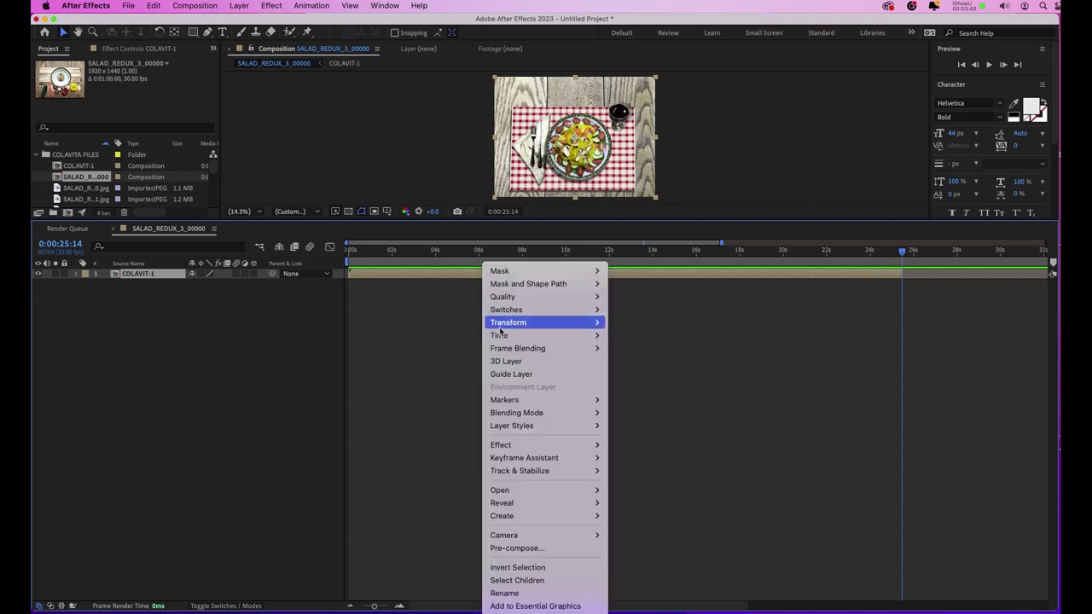
- Time-stretch the COLAVIT-1 layer to a new duration of 600 (6 seconds)
{"action": "mouse_move", "coordinate": [501, 335]}
{"action": "left_click", "coordinate": [635, 360]}
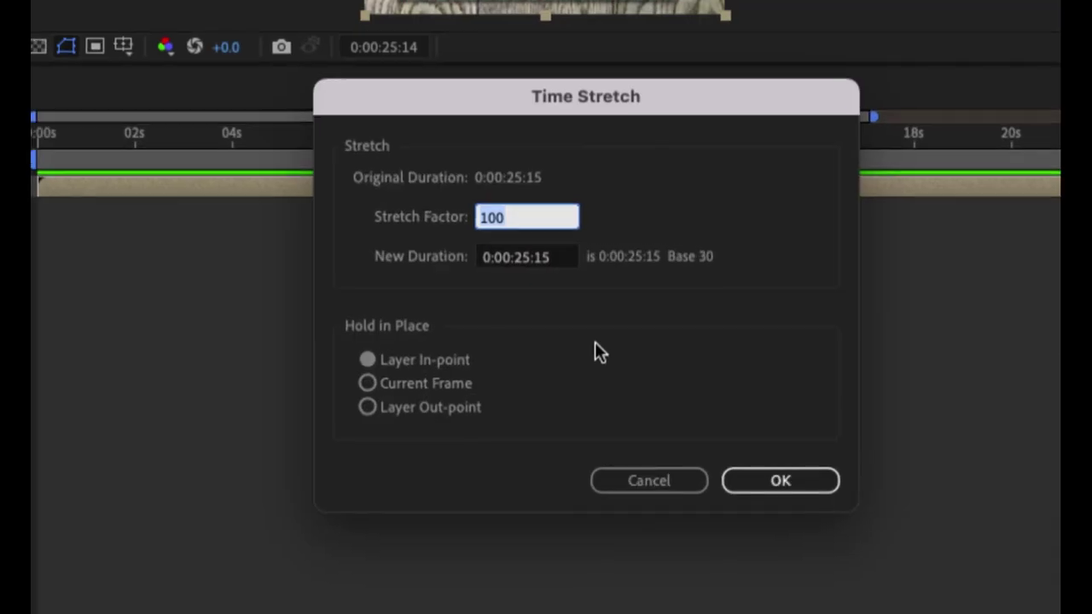
{"action": "left_click", "coordinate": [563, 256]}
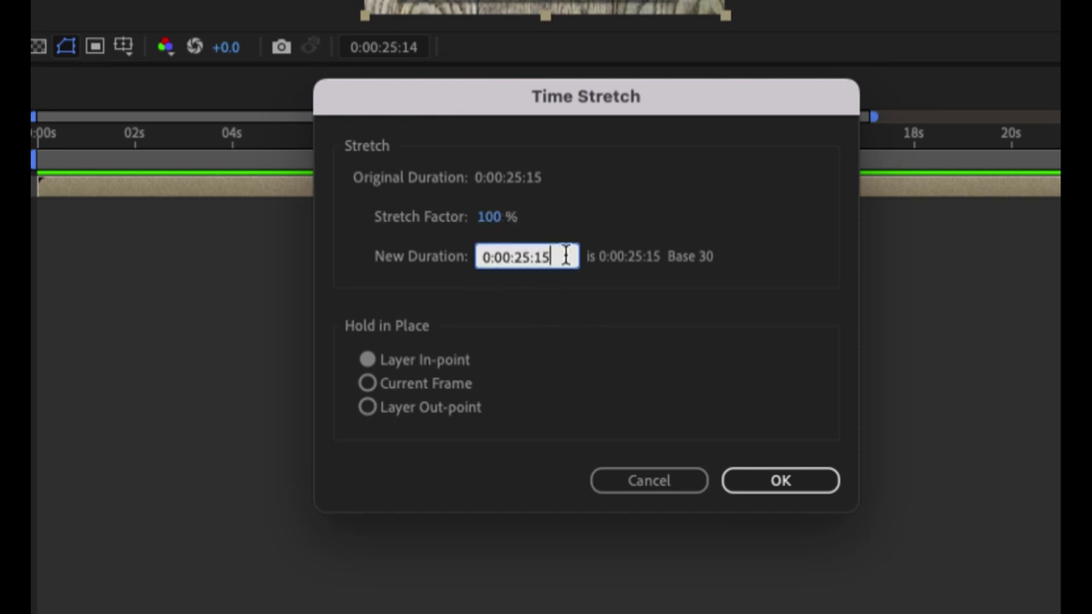
{"action": "left_click_drag", "start_coordinate": [565, 256], "coordinate": [475, 259]}
{"action": "type", "text": "600"}
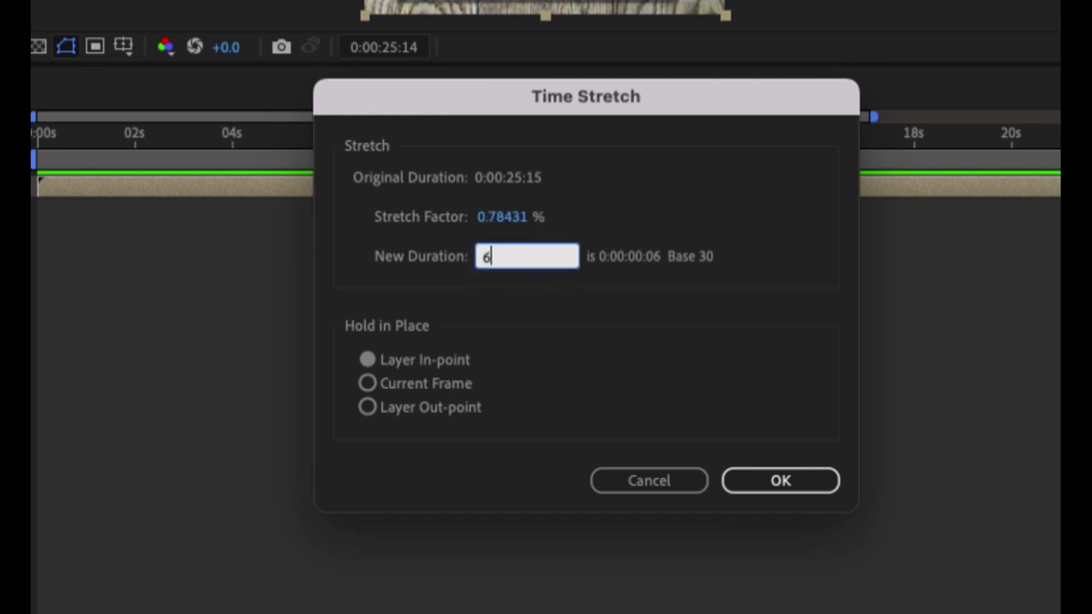
{"action": "key", "text": "Return"}
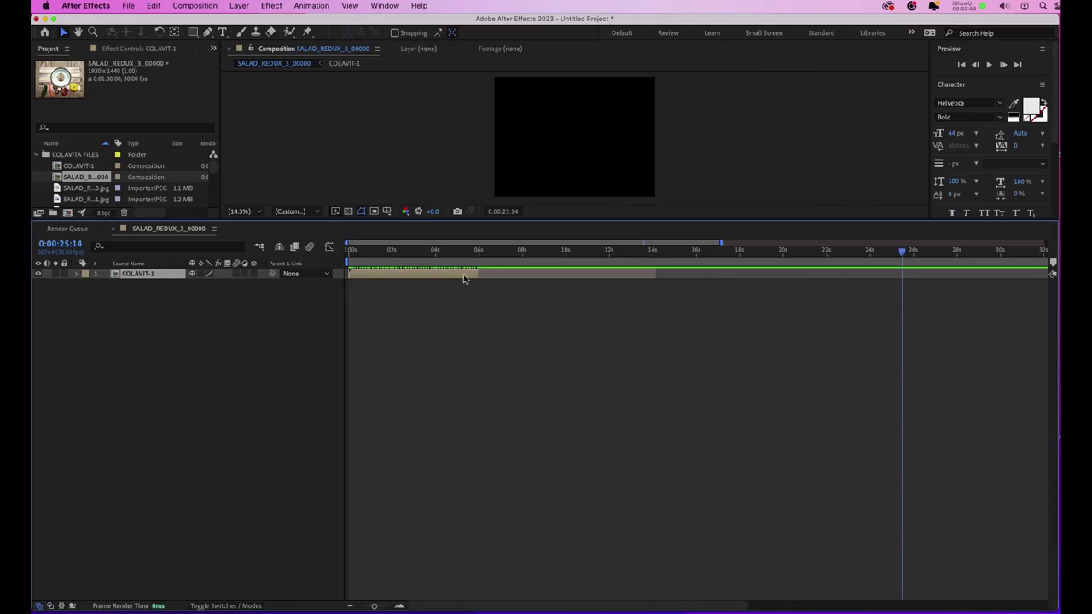
- End the work area at the layer's out point 0:00:05:29, preview it, and enlarge the viewer
{"action": "key", "text": "o"}
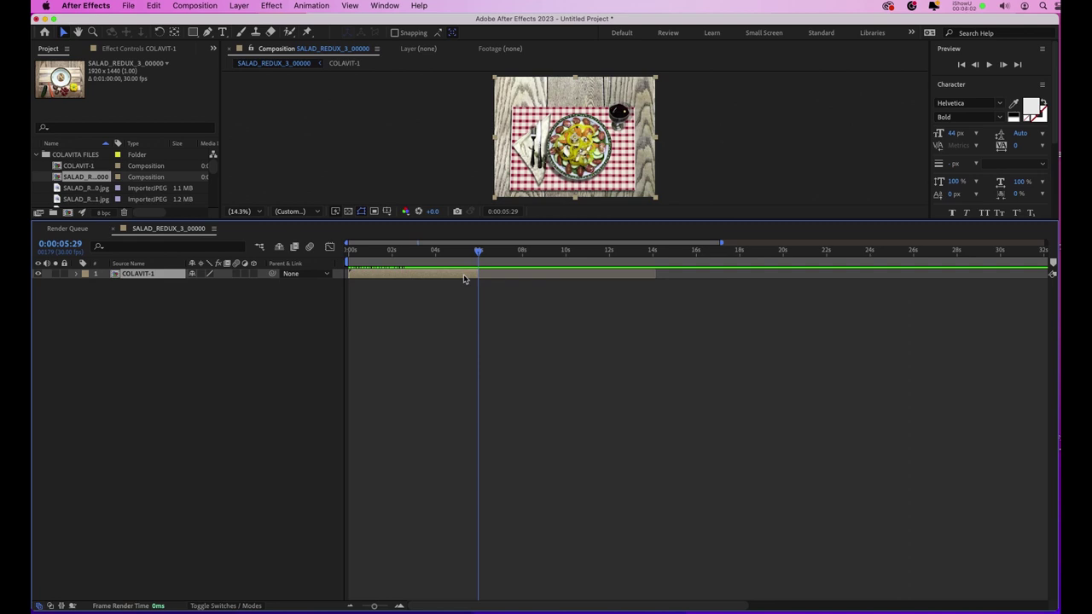
{"action": "key", "text": "n"}
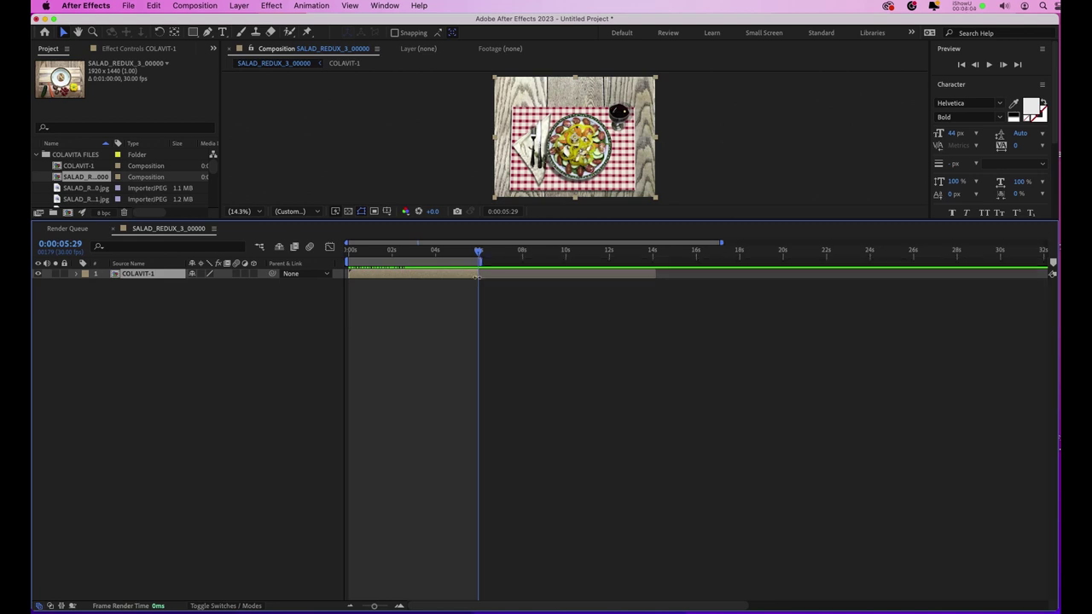
{"action": "key", "text": "space"}
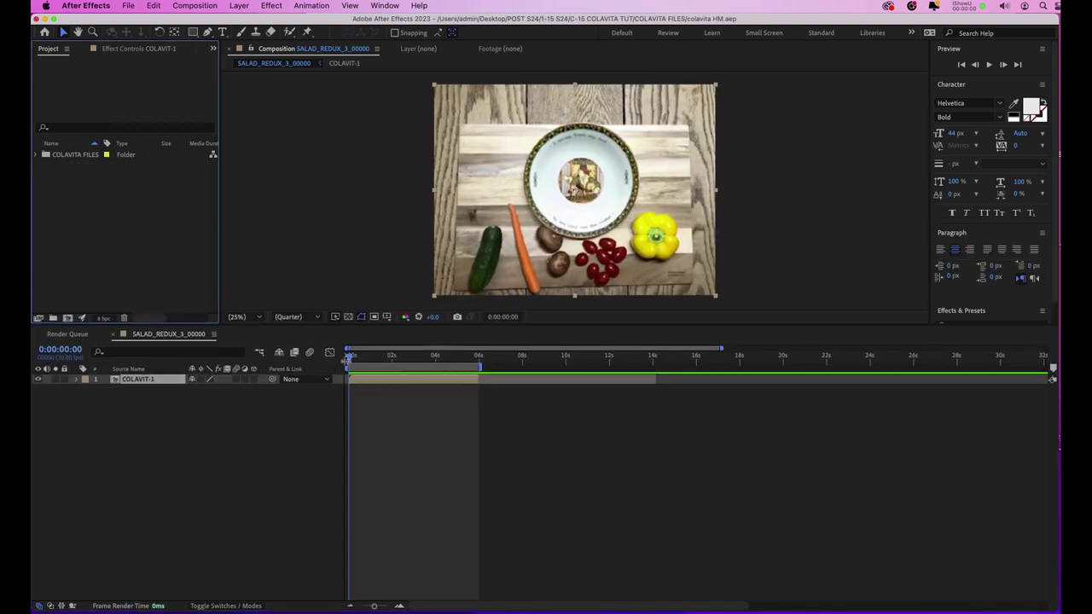
{"action": "left_click_drag", "start_coordinate": [548, 327], "coordinate": [548, 358]}
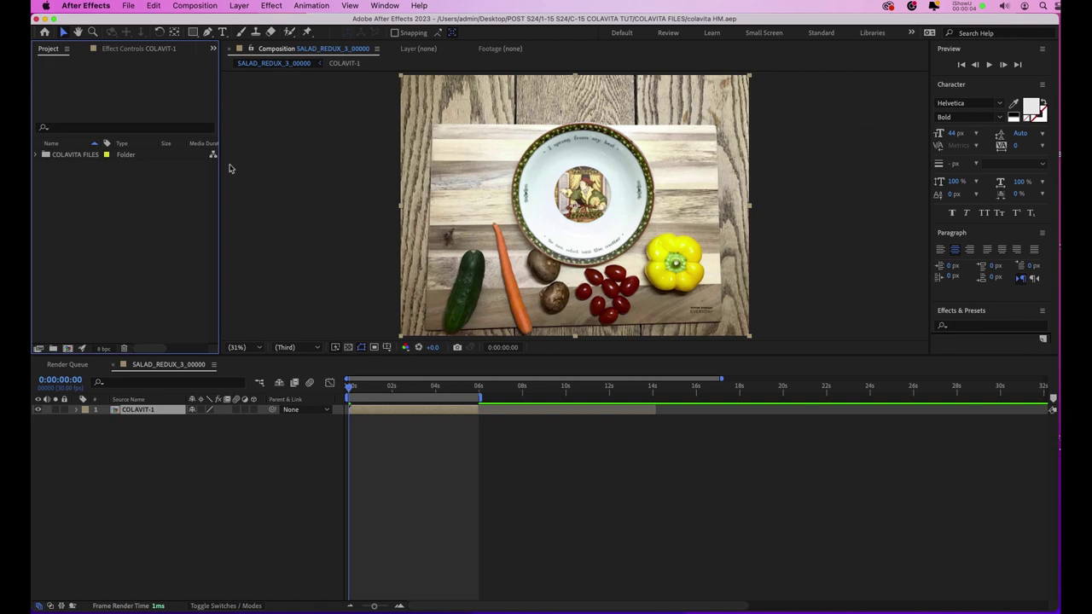
- Import the Colavita logo PNG and soundtrack MP3, placing the logo in the viewer and the MP3 in the timeline
{"action": "double_click", "coordinate": [167, 207]}
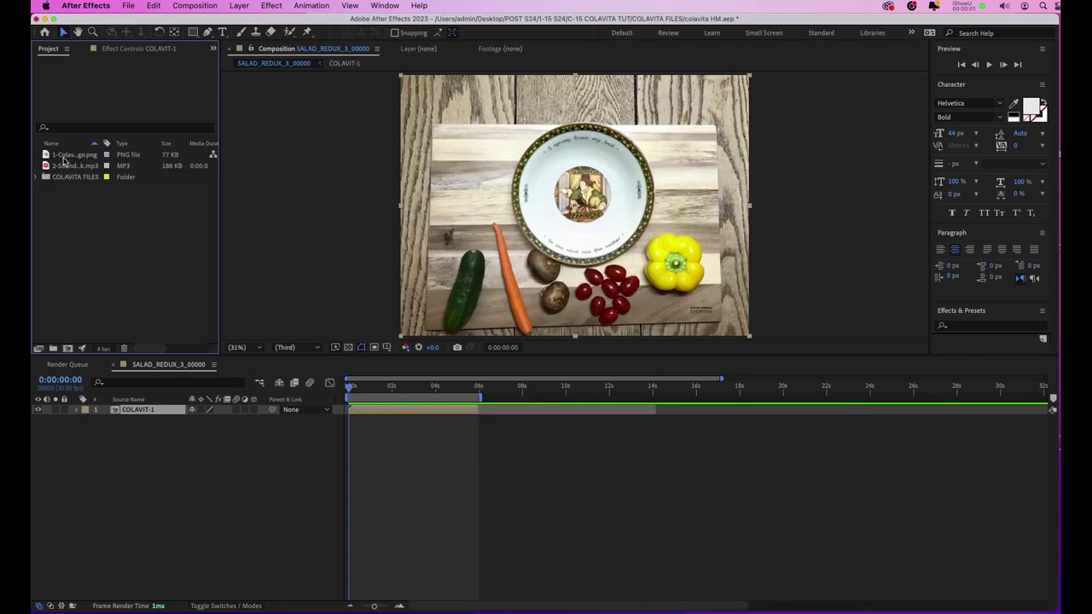
{"action": "left_click", "coordinate": [53, 156]}
{"action": "left_click_drag", "start_coordinate": [50, 156], "coordinate": [682, 99]}
{"action": "left_click", "coordinate": [68, 166]}
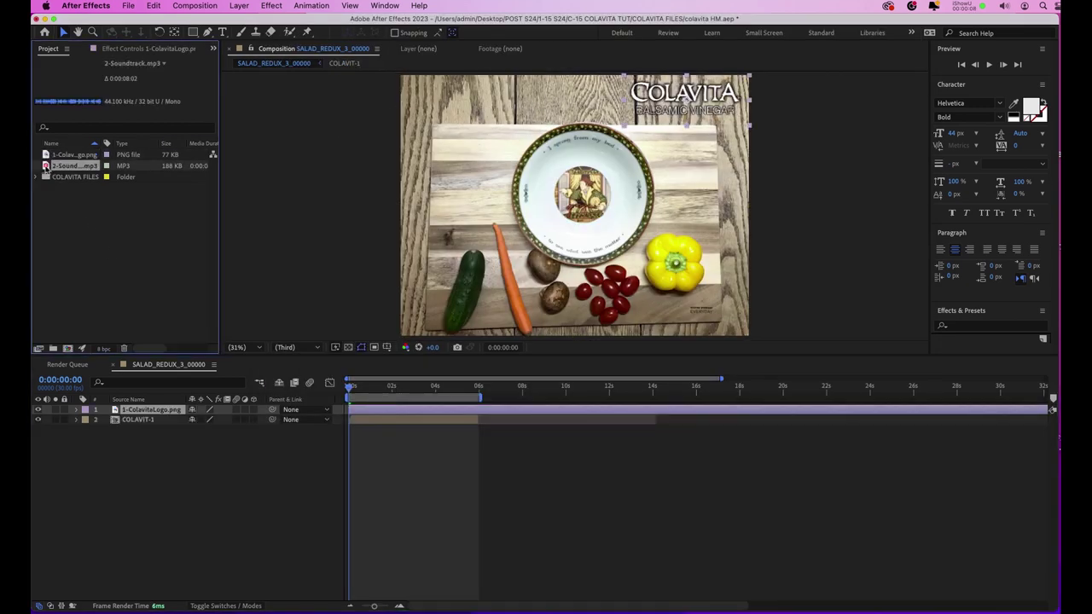
{"action": "left_click_drag", "start_coordinate": [47, 169], "coordinate": [402, 396]}
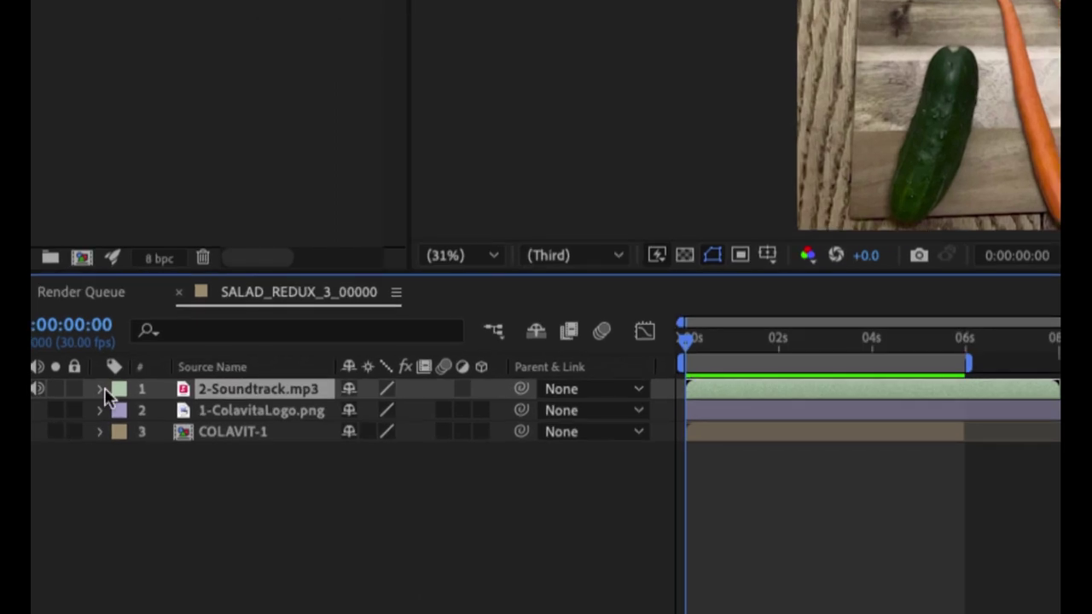
- Reveal the soundtrack layer's audio waveform and set the current time to frame 2
{"action": "left_click", "coordinate": [101, 389]}
{"action": "left_click", "coordinate": [123, 411]}
{"action": "left_click", "coordinate": [143, 454]}
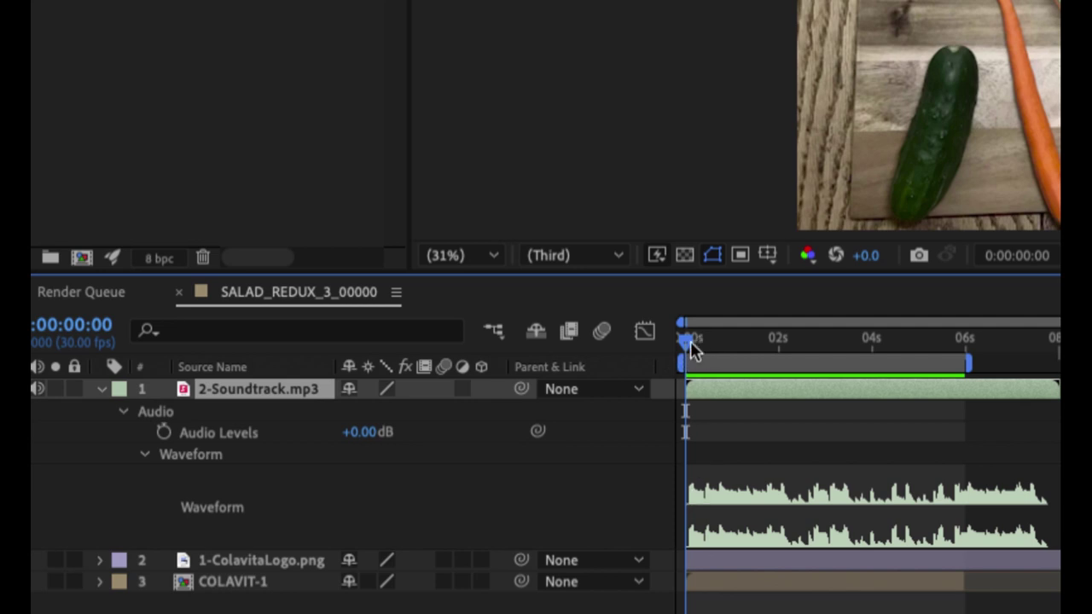
{"action": "left_click_drag", "start_coordinate": [692, 342], "coordinate": [691, 343]}
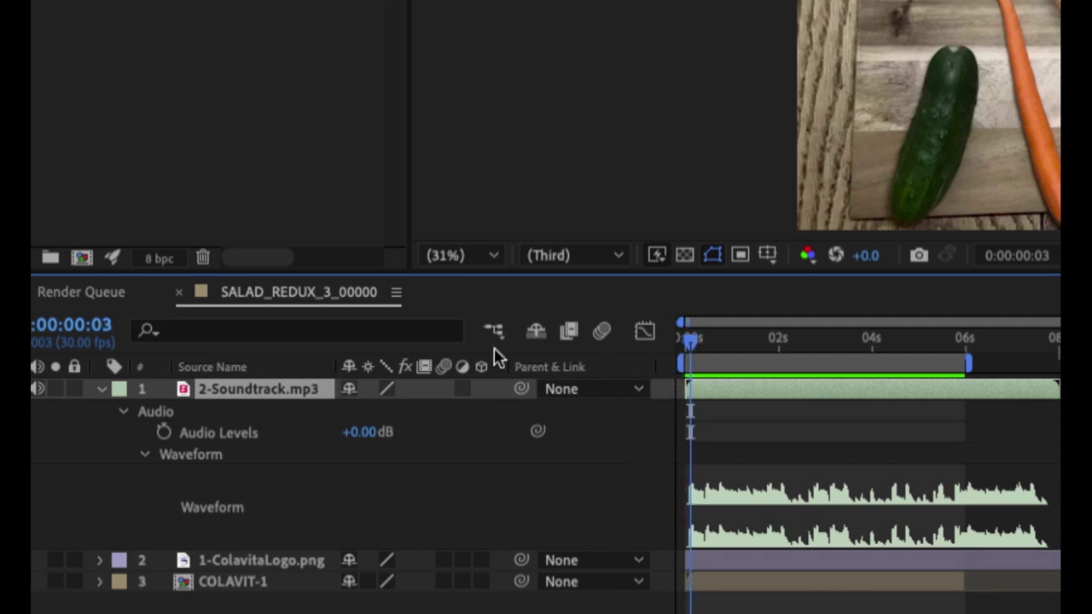
{"action": "left_click", "coordinate": [94, 325]}
{"action": "type", "text": "2"}
{"action": "key", "text": "Return"}
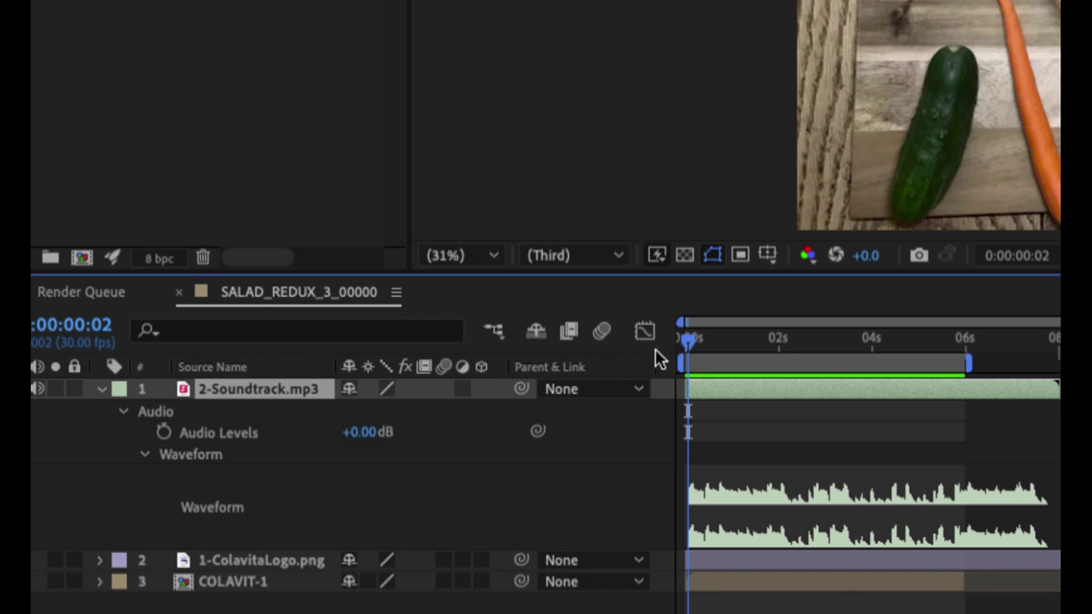
- Shift the 2-Soundtrack.mp3 layer slightly earlier and preview the sequence with audio
{"action": "key", "text": "space"}
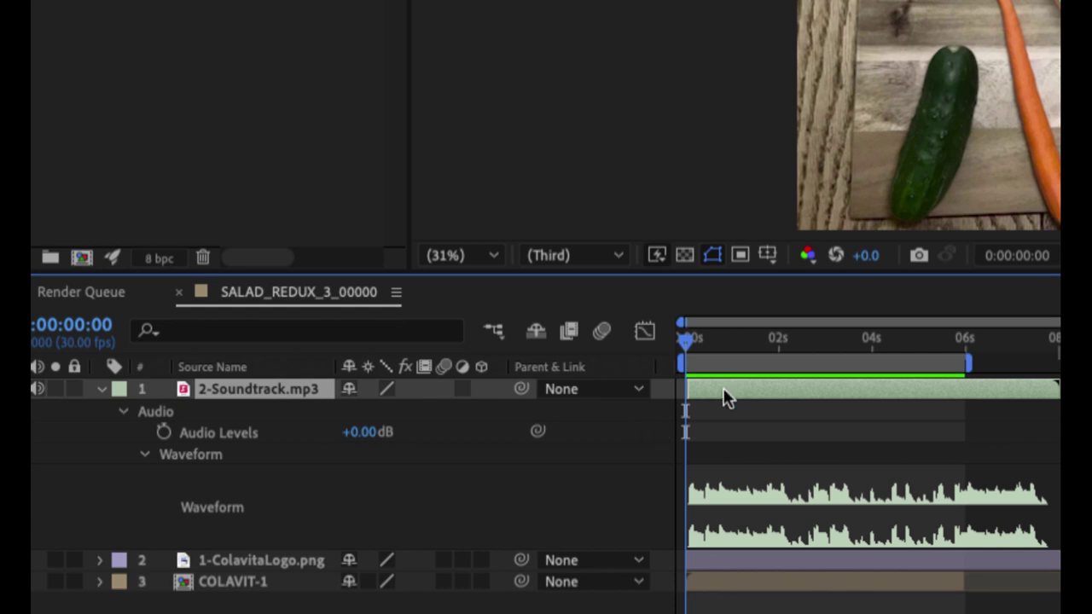
{"action": "left_click_drag", "start_coordinate": [723, 397], "coordinate": [720, 396]}
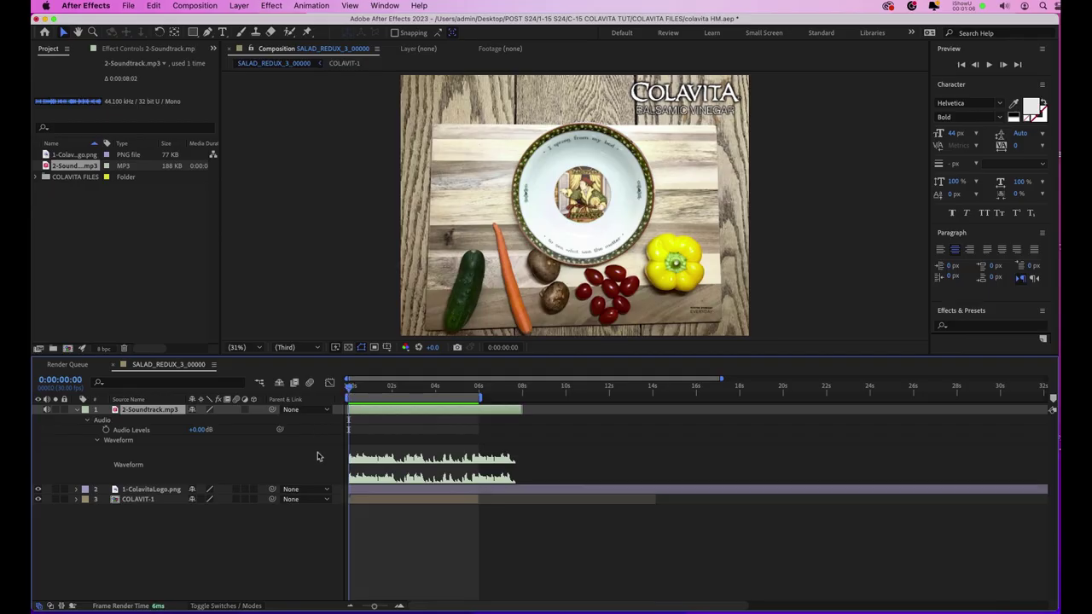
{"action": "key", "text": "space"}
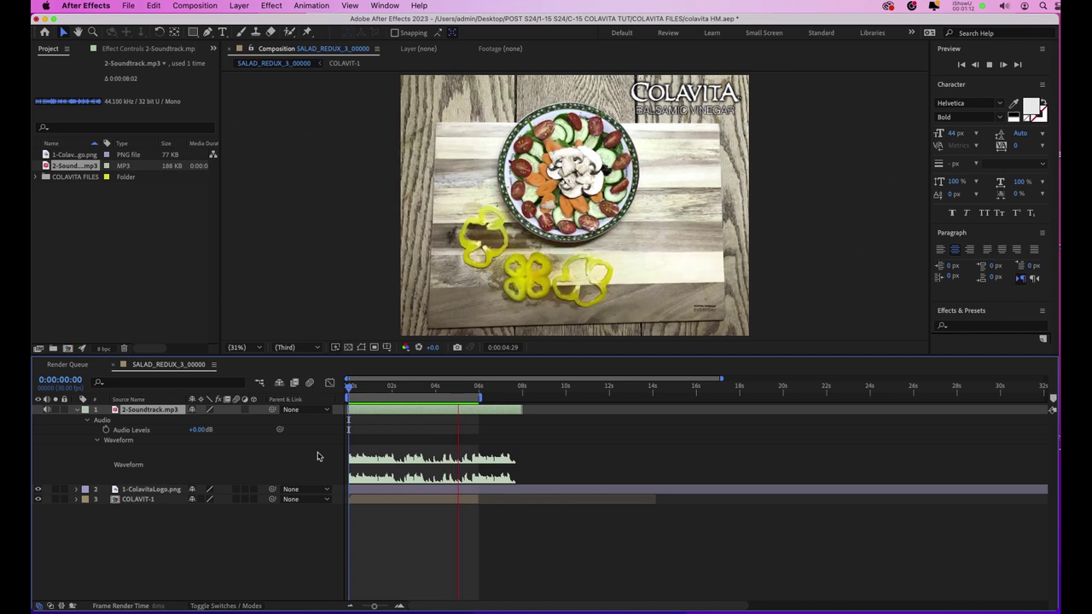
{"action": "key", "text": "space"}
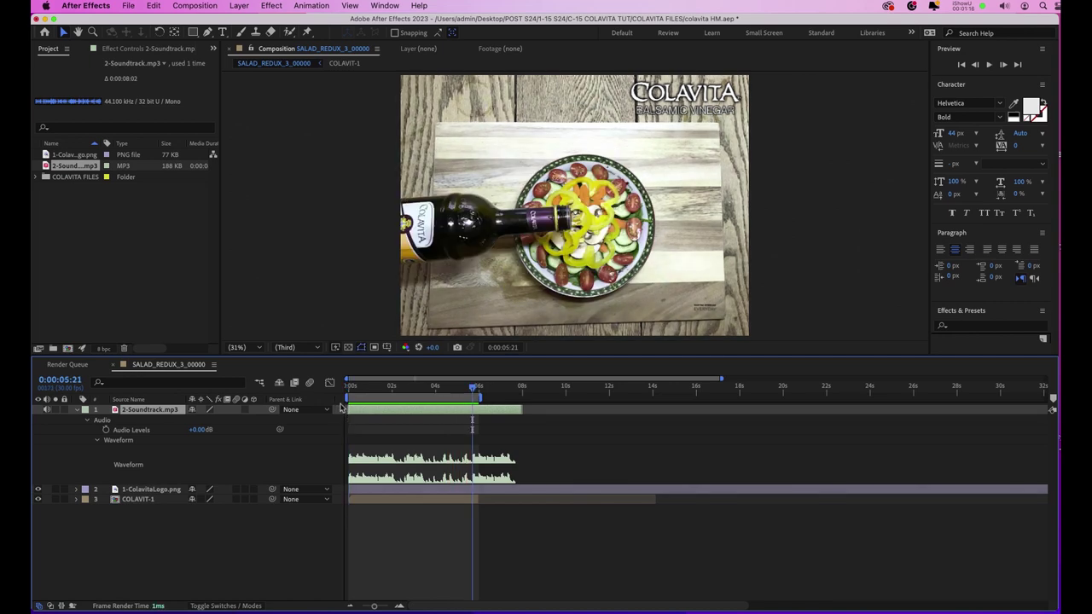
- Collapse the soundtrack properties and select the soundtrack, logo and COLAVIT-1 layers
{"action": "left_click", "coordinate": [77, 410]}
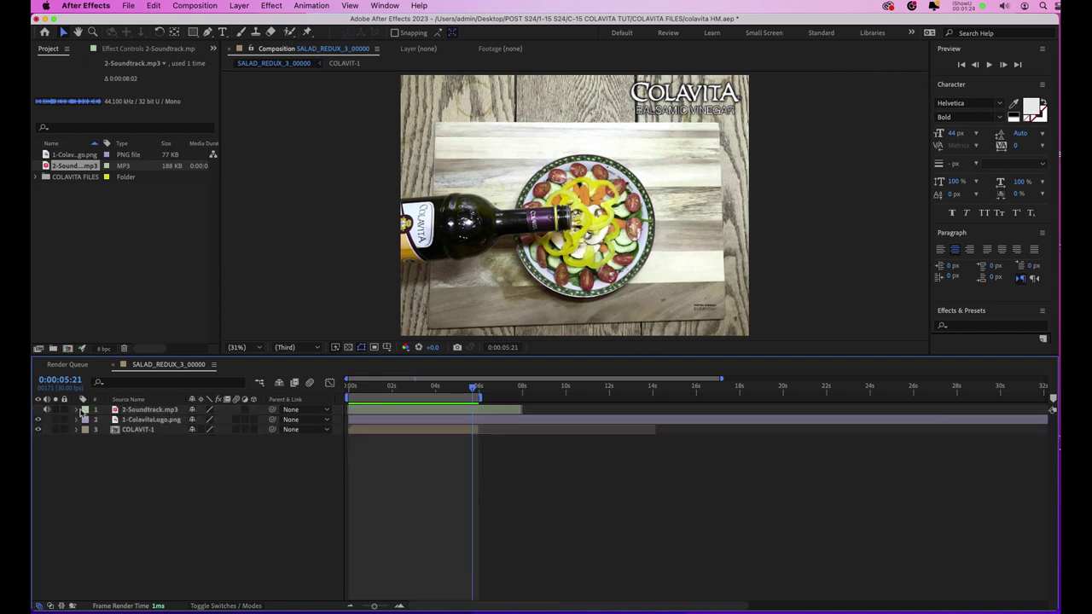
{"action": "left_click", "coordinate": [450, 433]}
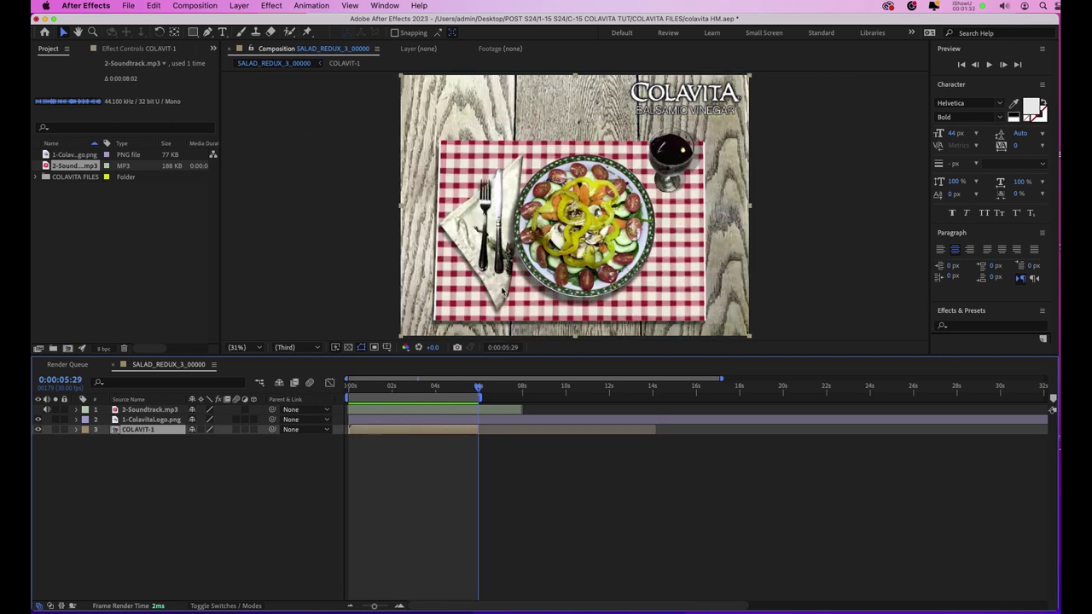
{"action": "left_click_drag", "start_coordinate": [367, 458], "coordinate": [394, 413]}
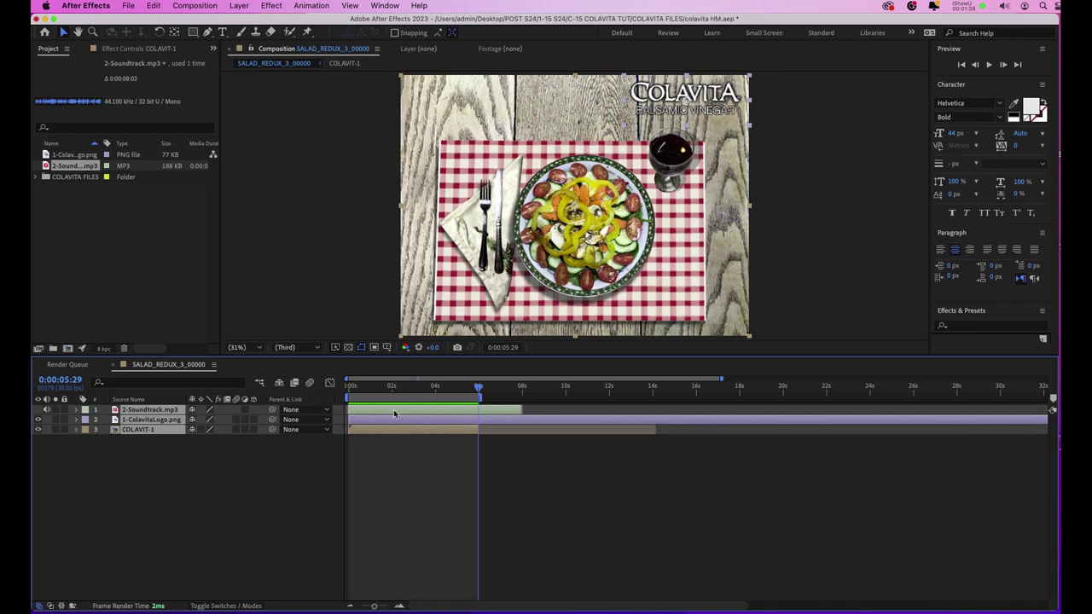
- Pre-compose the three layers into a precomp named 'Final' and duplicate the Final layer
{"action": "left_click", "coordinate": [239, 5]}
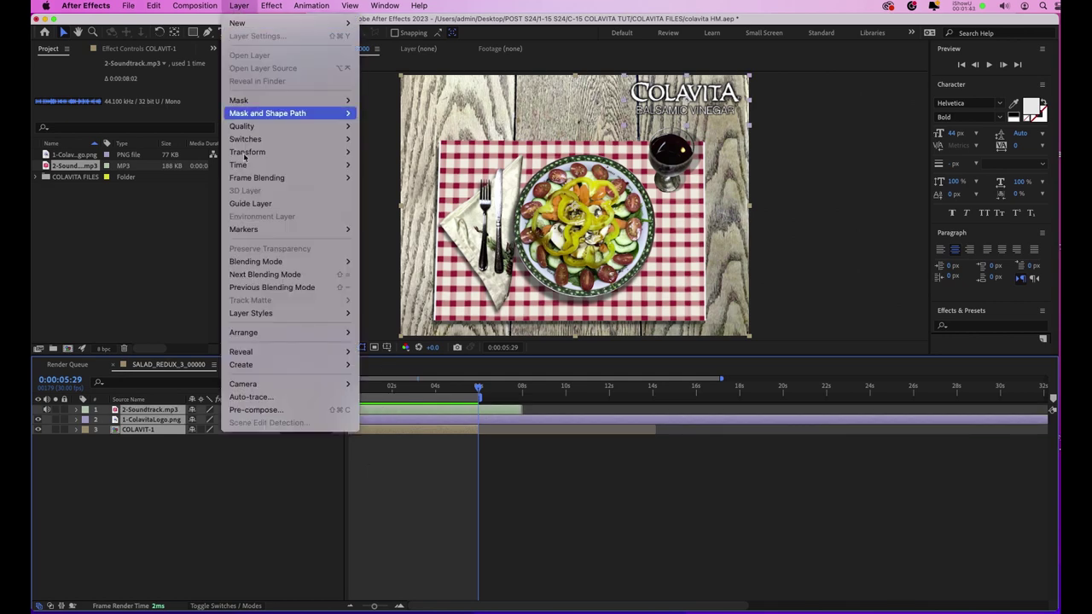
{"action": "left_click", "coordinate": [262, 413]}
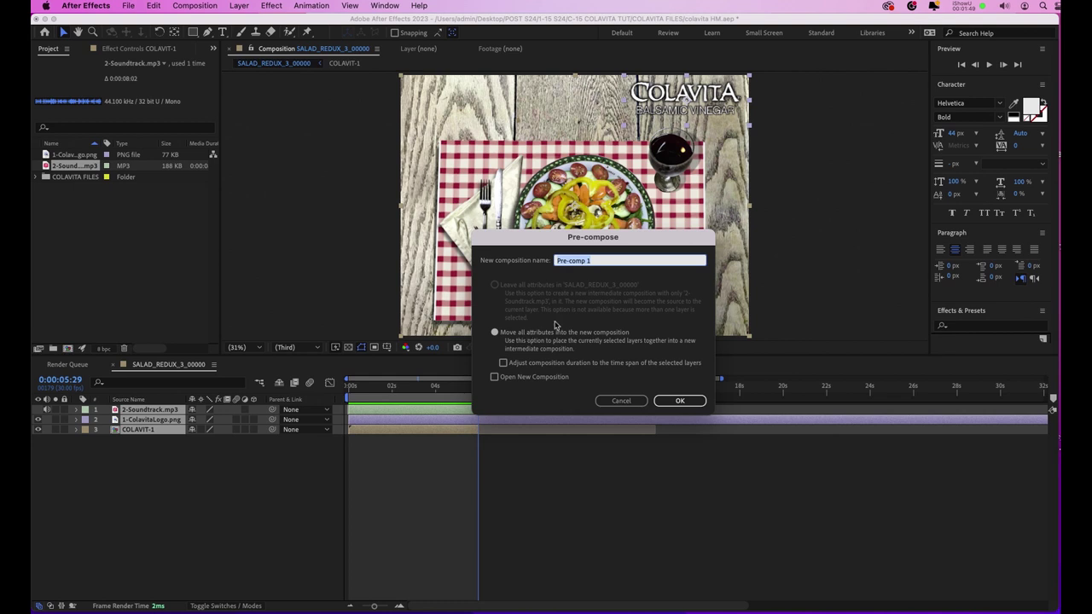
{"action": "type", "text": "Final"}
{"action": "key", "text": "Return"}
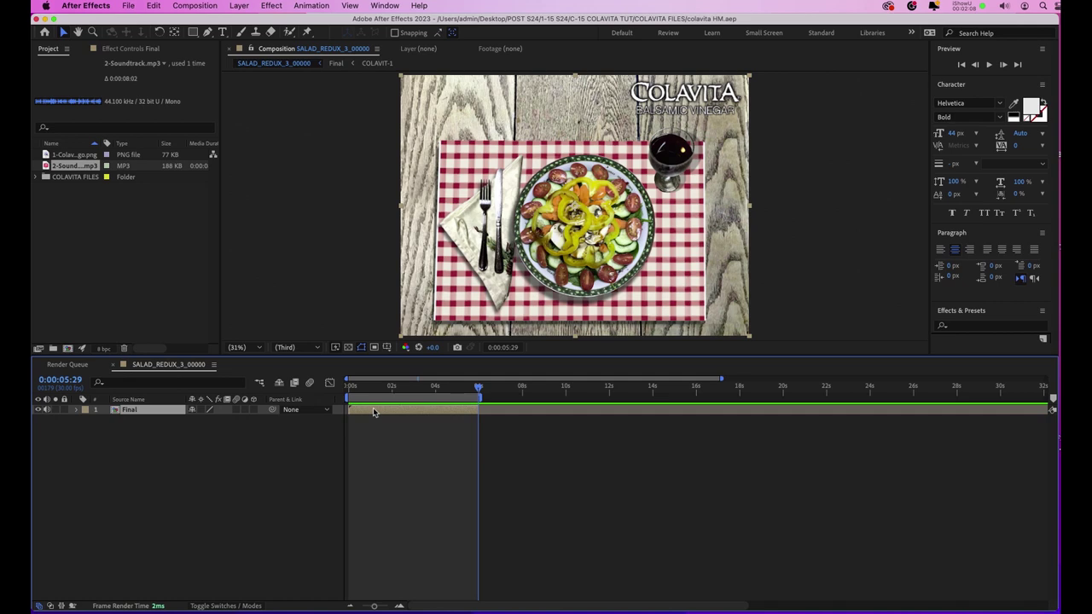
{"action": "key", "text": "super+d"}
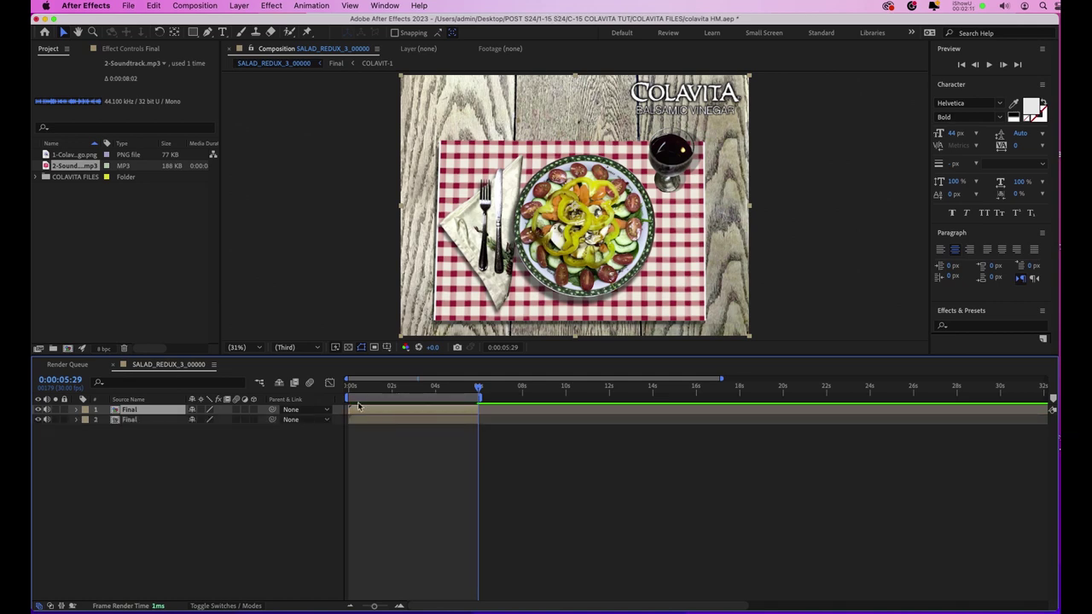
- Place two Final copies end to end at 0:00:05:29 and 0:00:11:29, with work area ending at 0:00:17:28
{"action": "left_click_drag", "start_coordinate": [359, 408], "coordinate": [487, 409]}
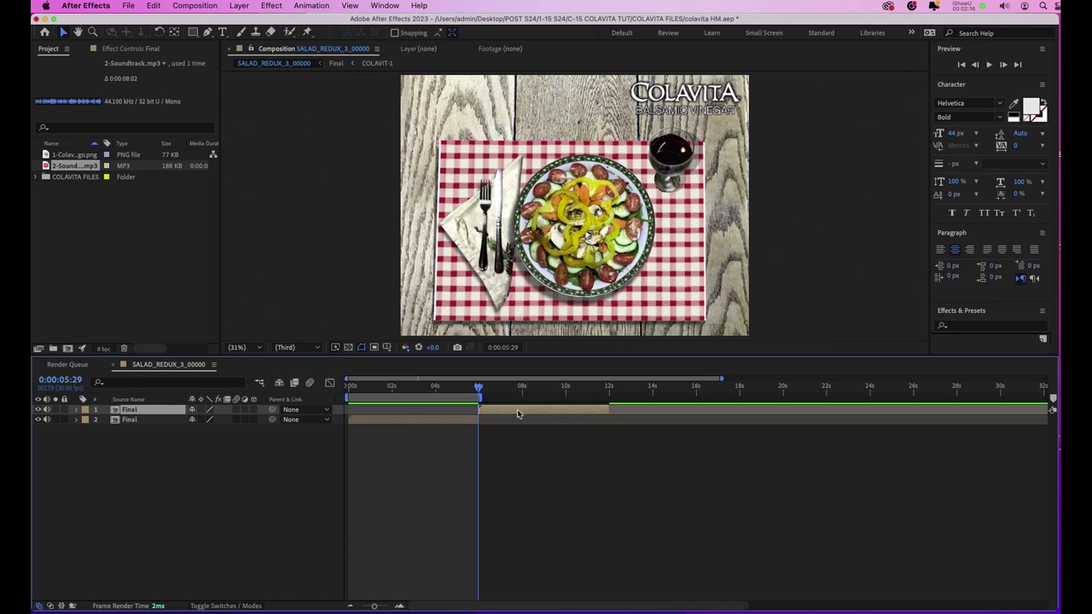
{"action": "key", "text": "o"}
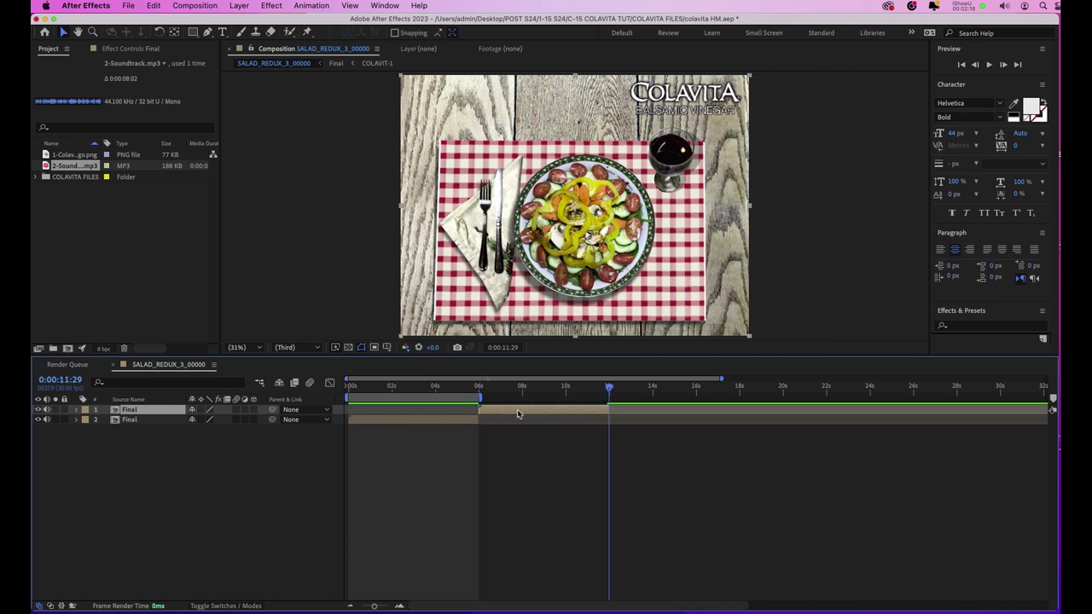
{"action": "key", "text": "super+d"}
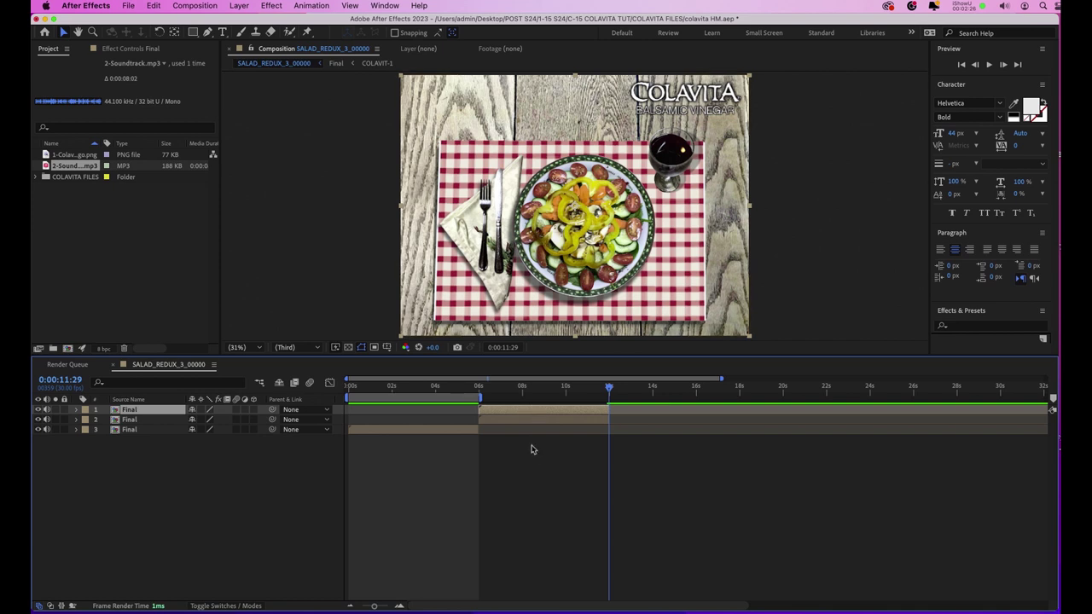
{"action": "key", "text": "bracketleft"}
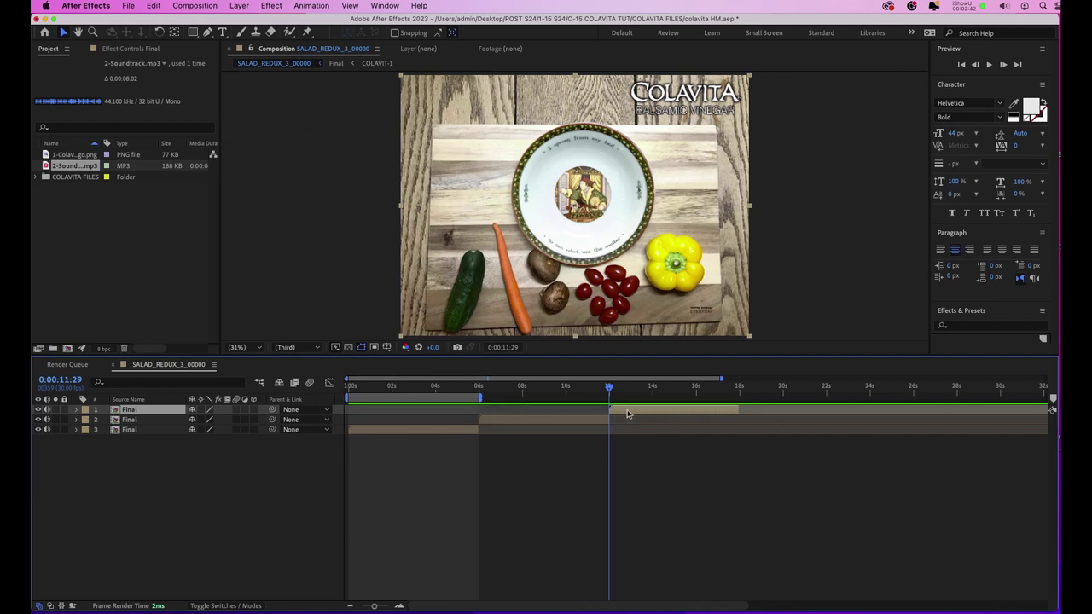
{"action": "key", "text": "o"}
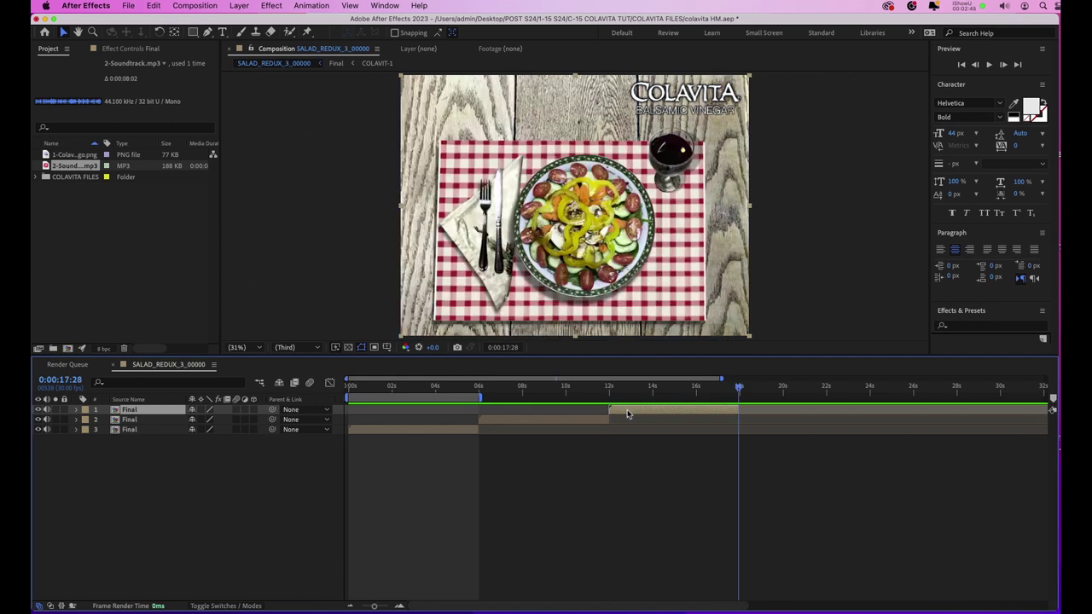
{"action": "key", "text": "n"}
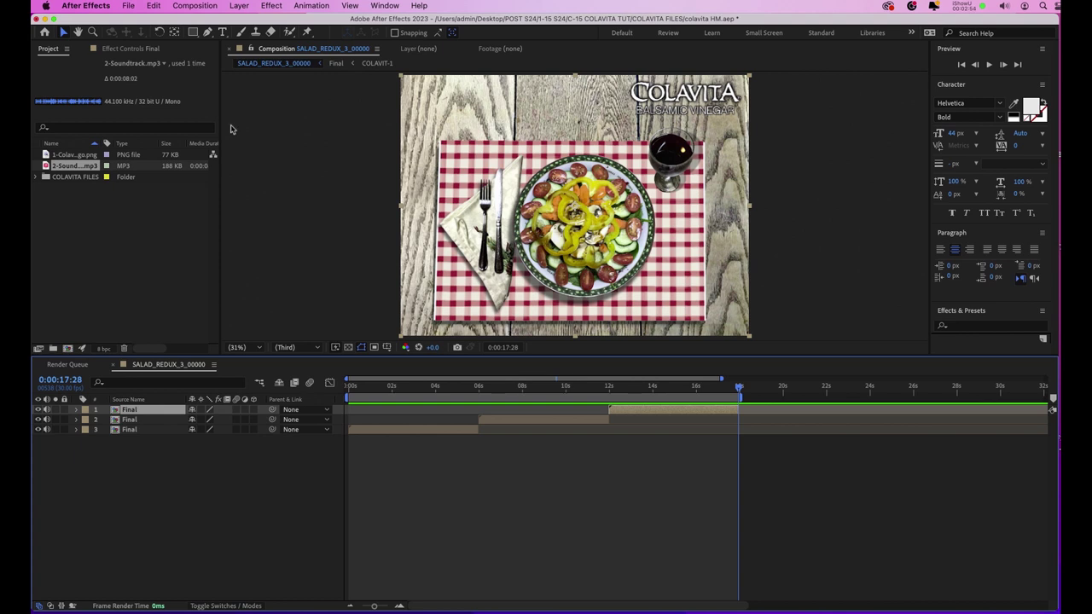
- Add the composition to the Render Queue with the H.264 output module
{"action": "left_click", "coordinate": [188, 8]}
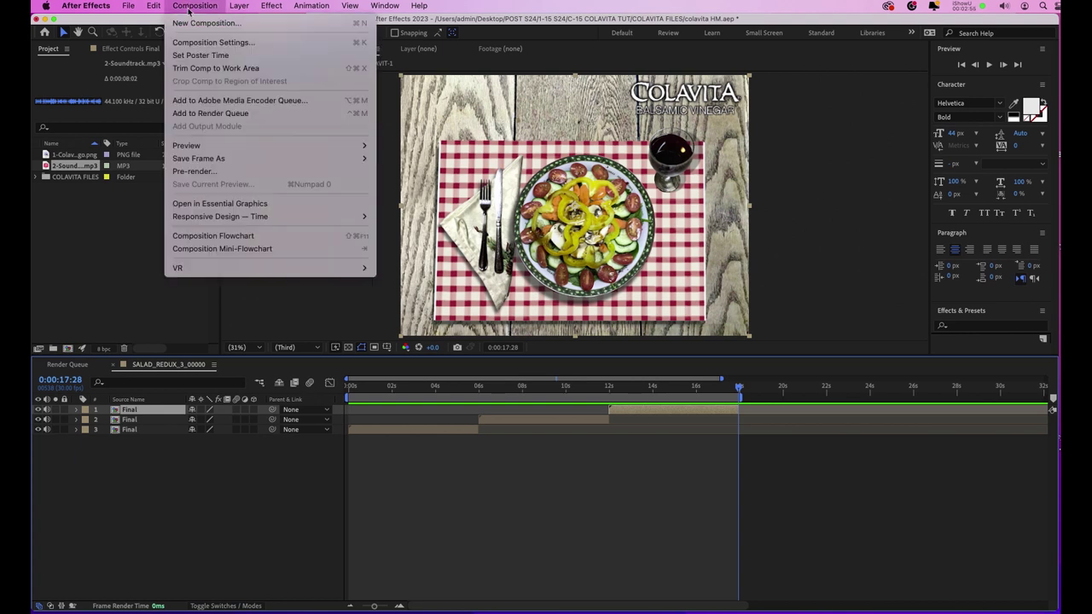
{"action": "left_click", "coordinate": [226, 113]}
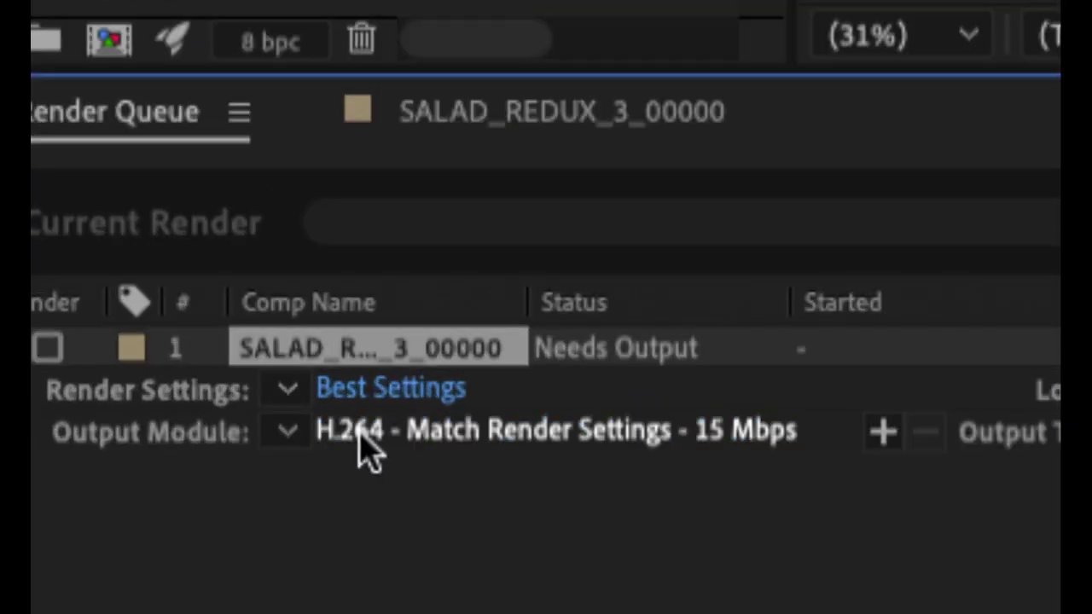
{"action": "left_click", "coordinate": [348, 431]}
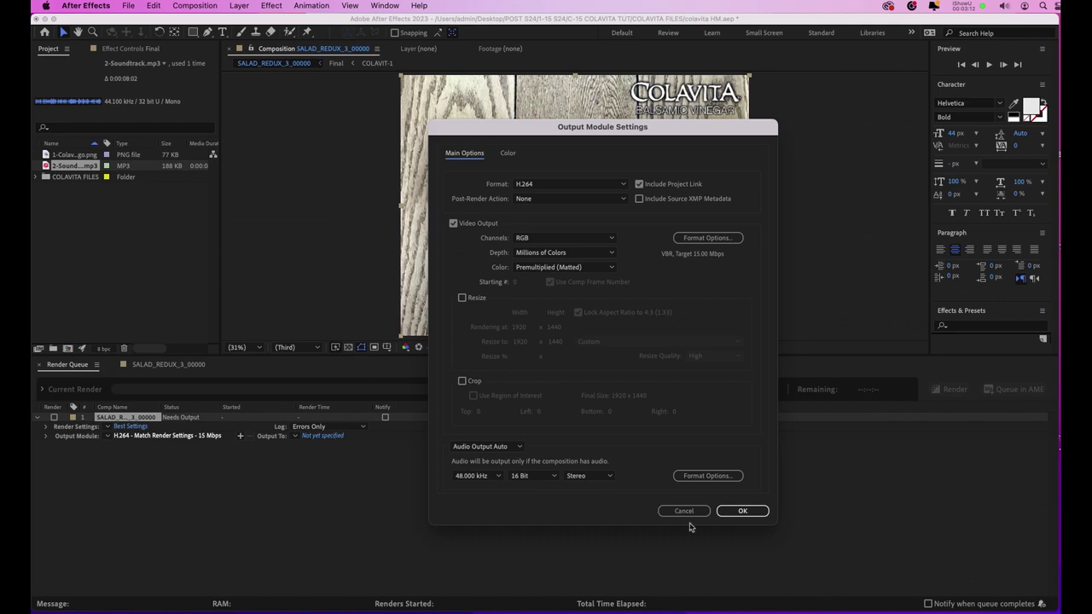
{"action": "left_click", "coordinate": [741, 511]}
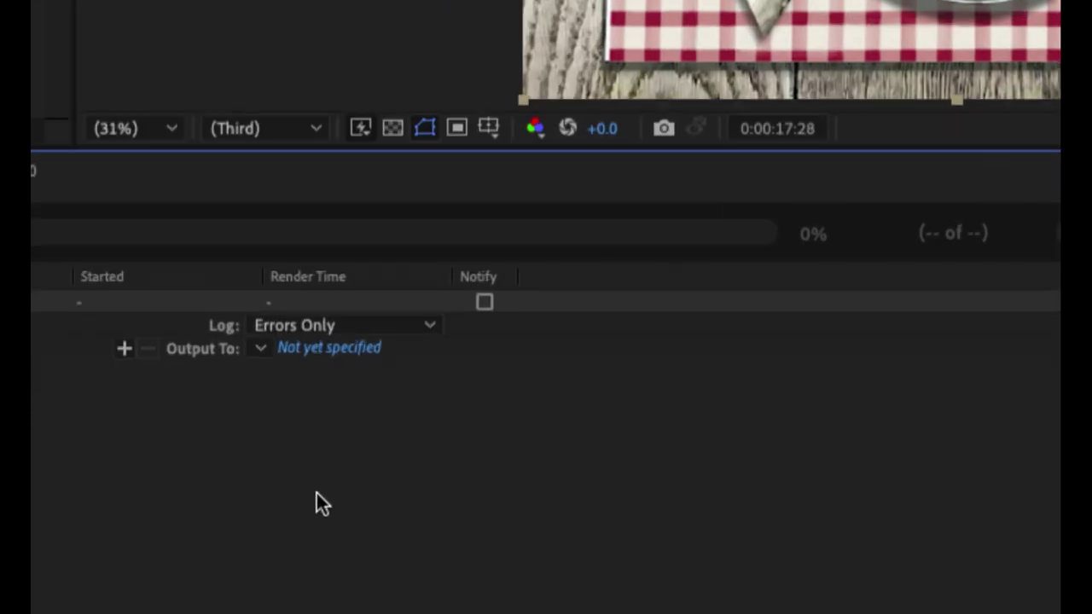
- Set the render output to COLAVITADONE.mp4 and start rendering
{"action": "left_click", "coordinate": [322, 351]}
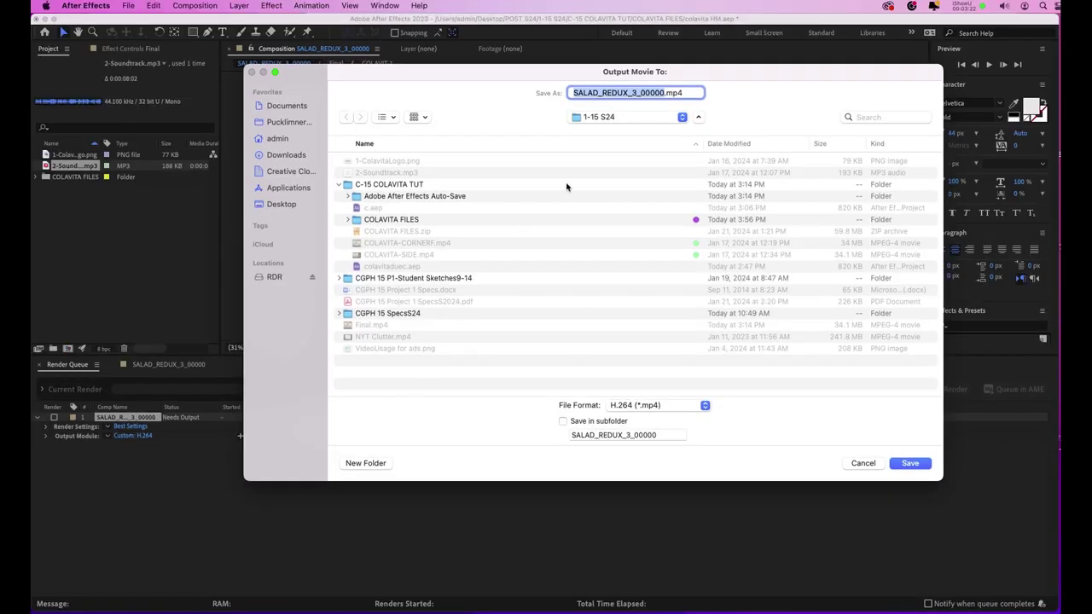
{"action": "type", "text": "COLAVITADONE"}
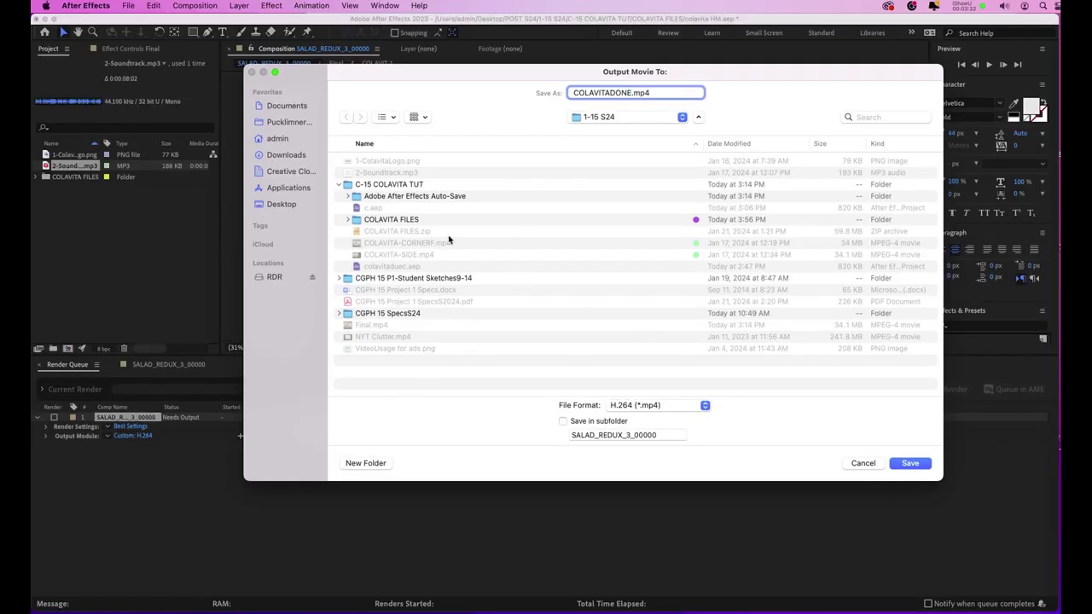
{"action": "left_click", "coordinate": [339, 184]}
{"action": "left_click", "coordinate": [906, 463]}
{"action": "left_click", "coordinate": [948, 394]}
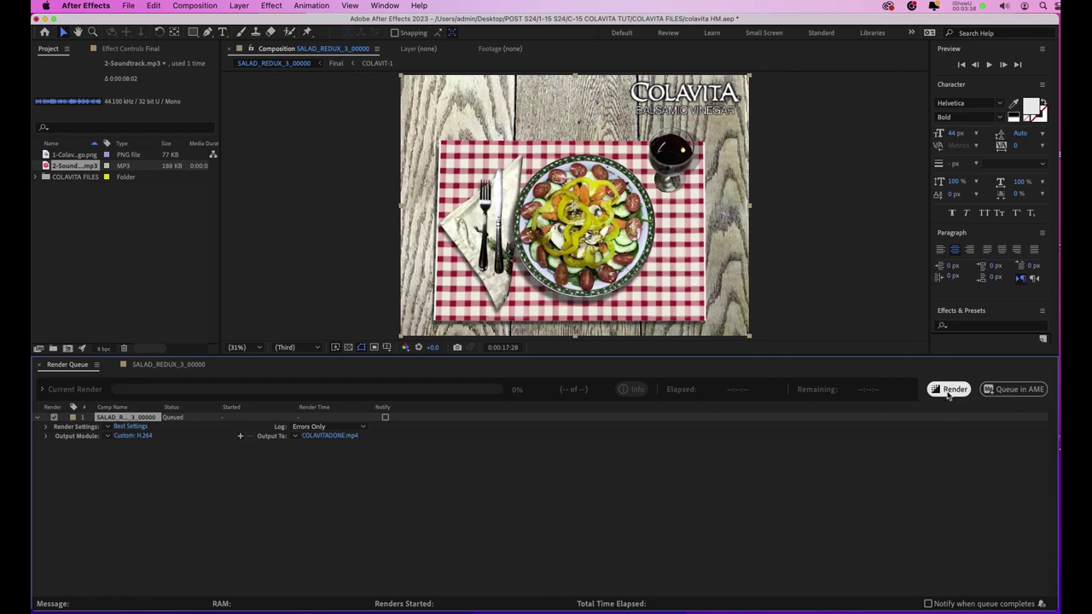